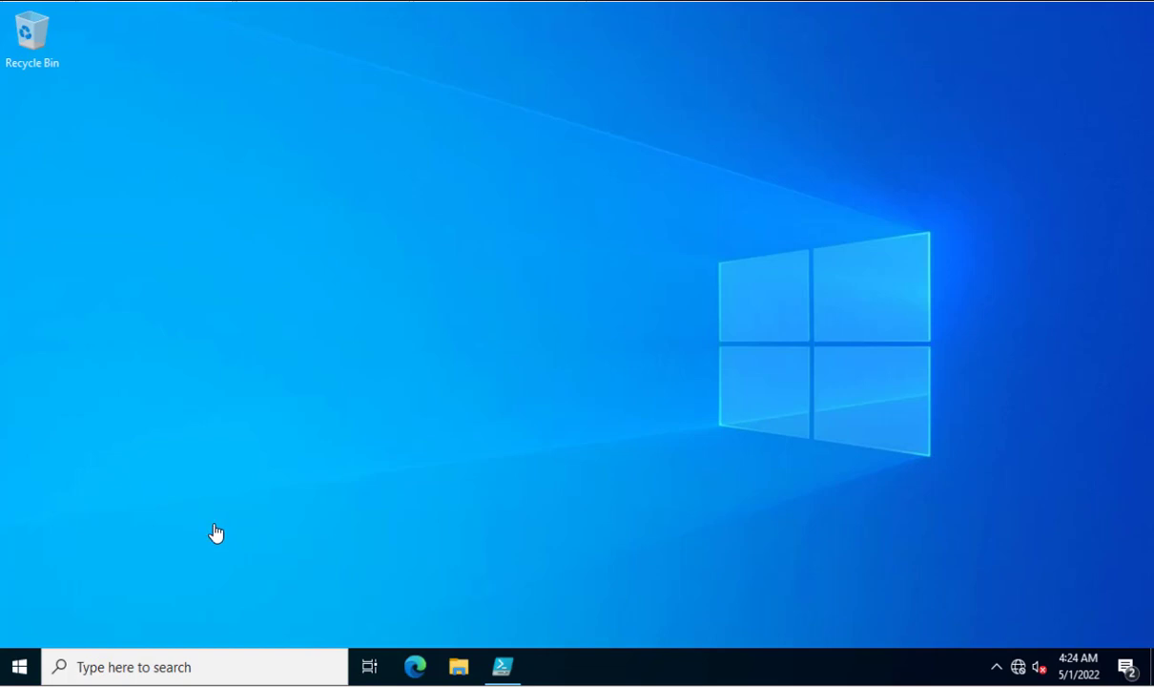
# Launch the Group Policy Management console by running gpmc.msc.
pyautogui.rightClick(23, 670)
pyautogui.click(75, 576)
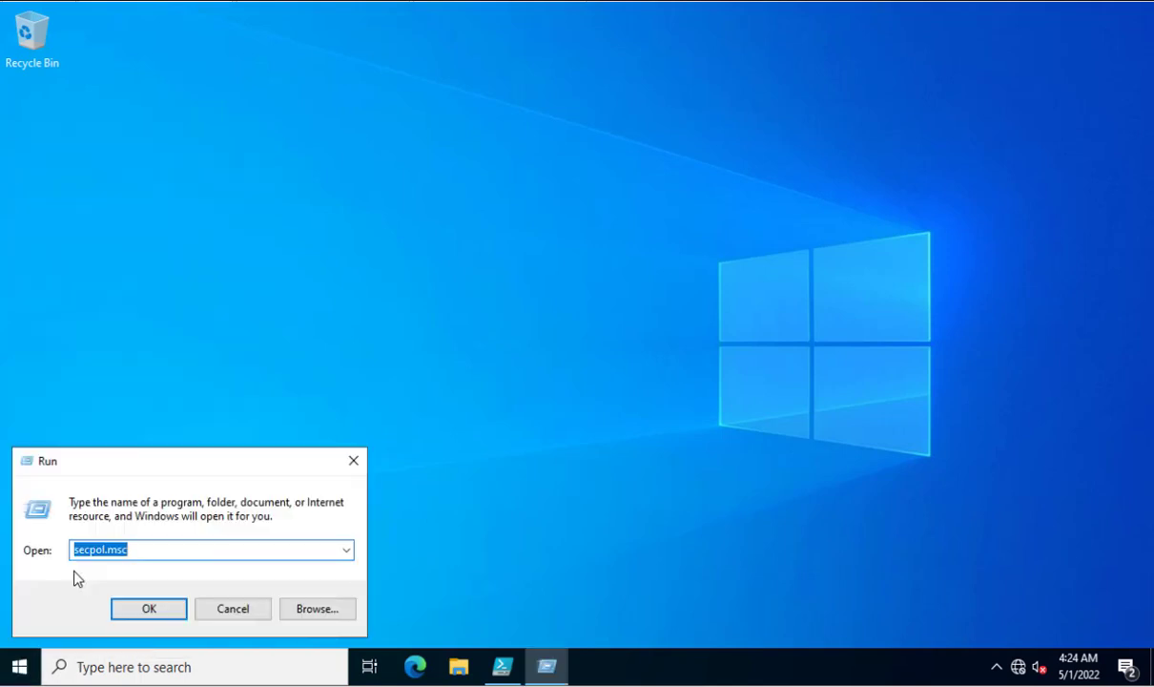
pyautogui.write('gpmc.msc')
pyautogui.press('Return')
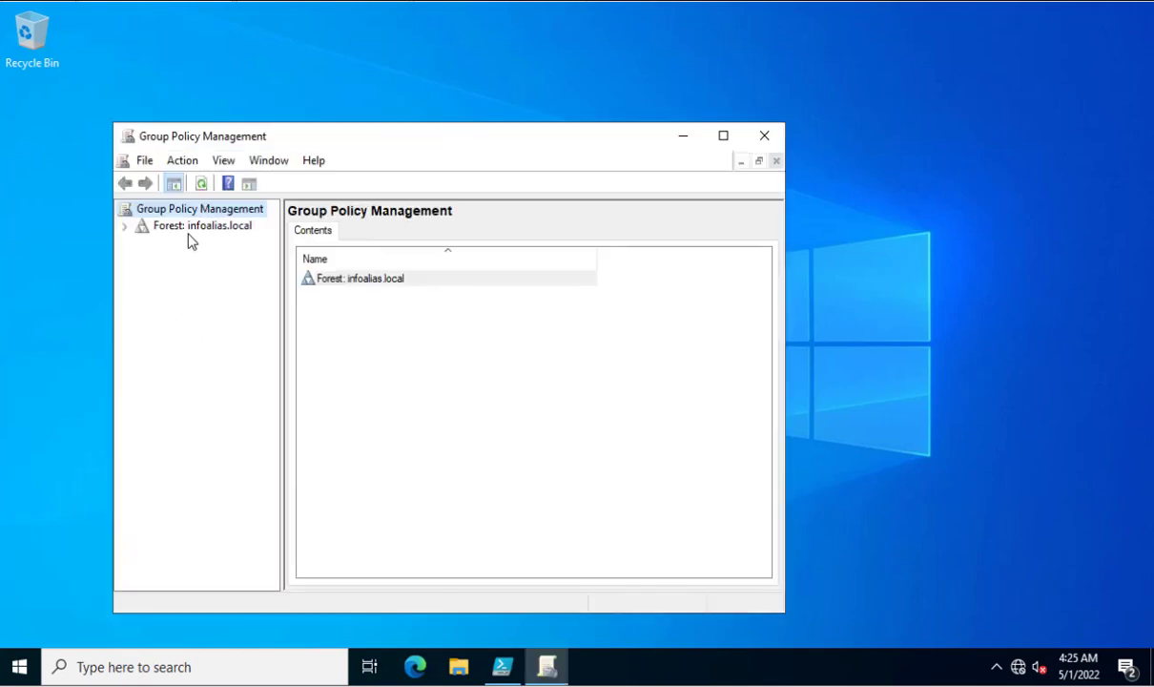
# Expand the forest down to the contents of the infoalias.local domain, maximizing the console and widening its tree to show full names.
pyautogui.click(123, 228)
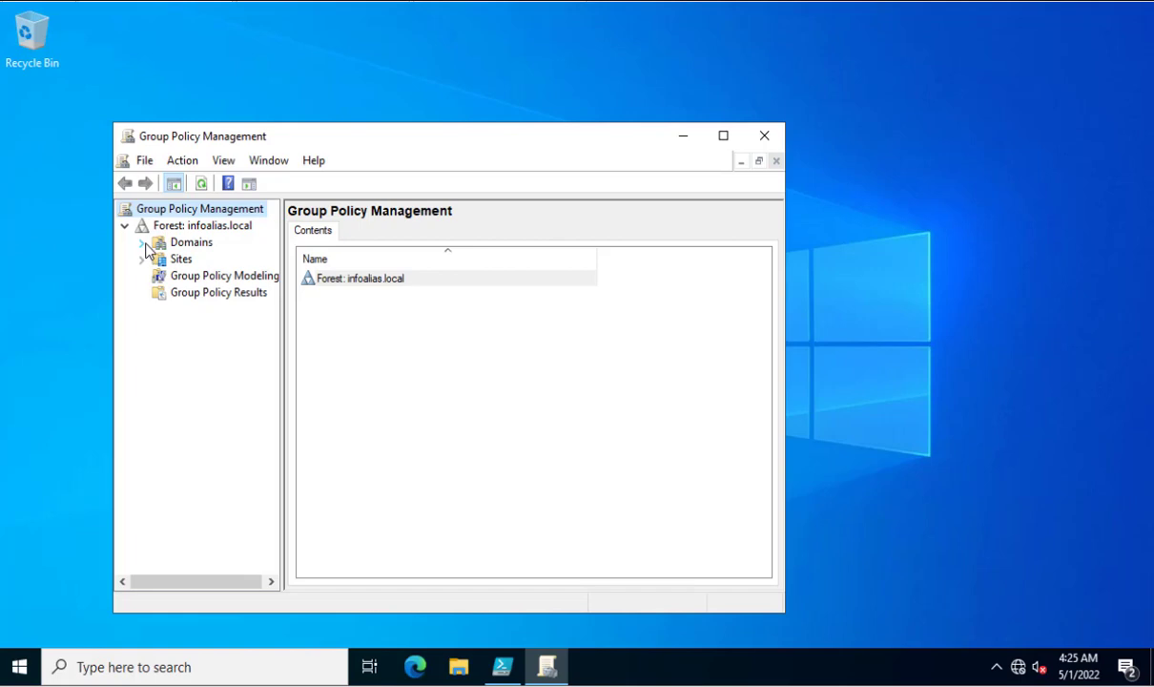
pyautogui.click(143, 242)
pyautogui.click(158, 258)
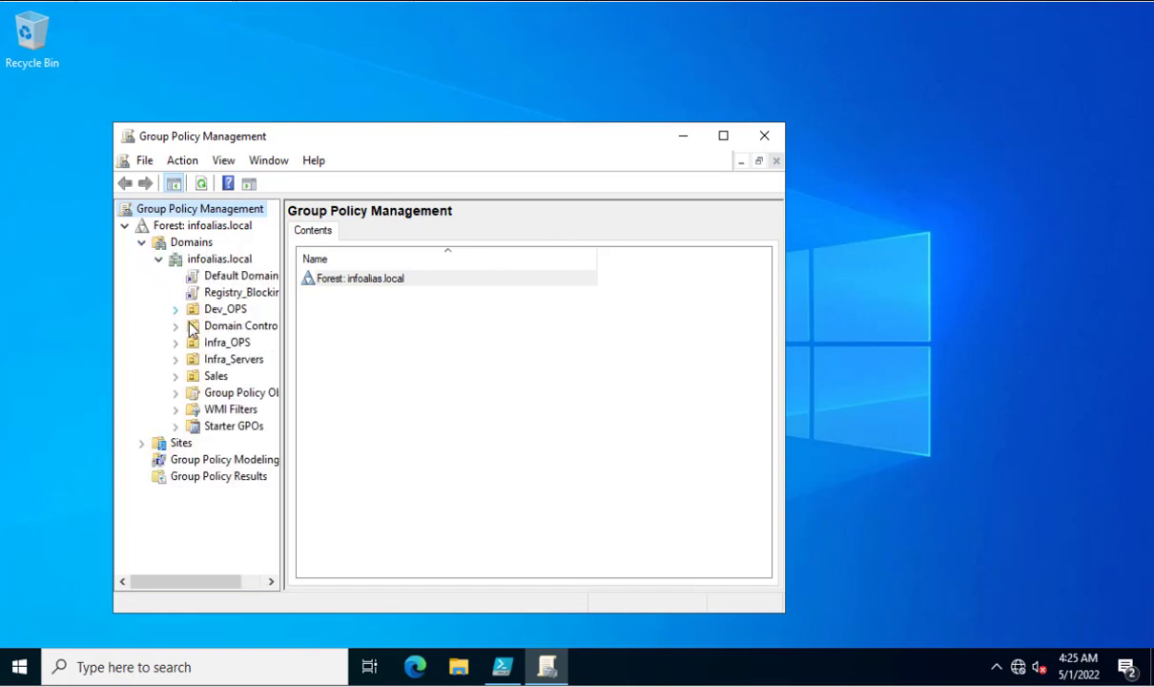
pyautogui.click(723, 138)
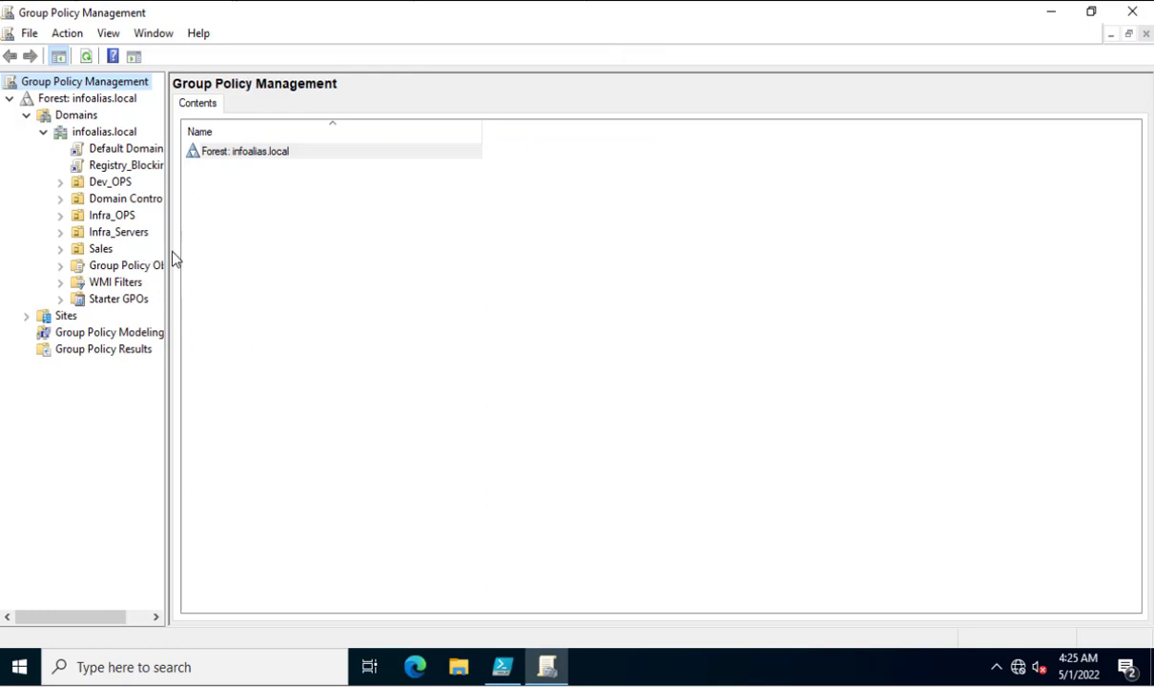
pyautogui.moveTo(166, 251); pyautogui.dragTo(317, 250)
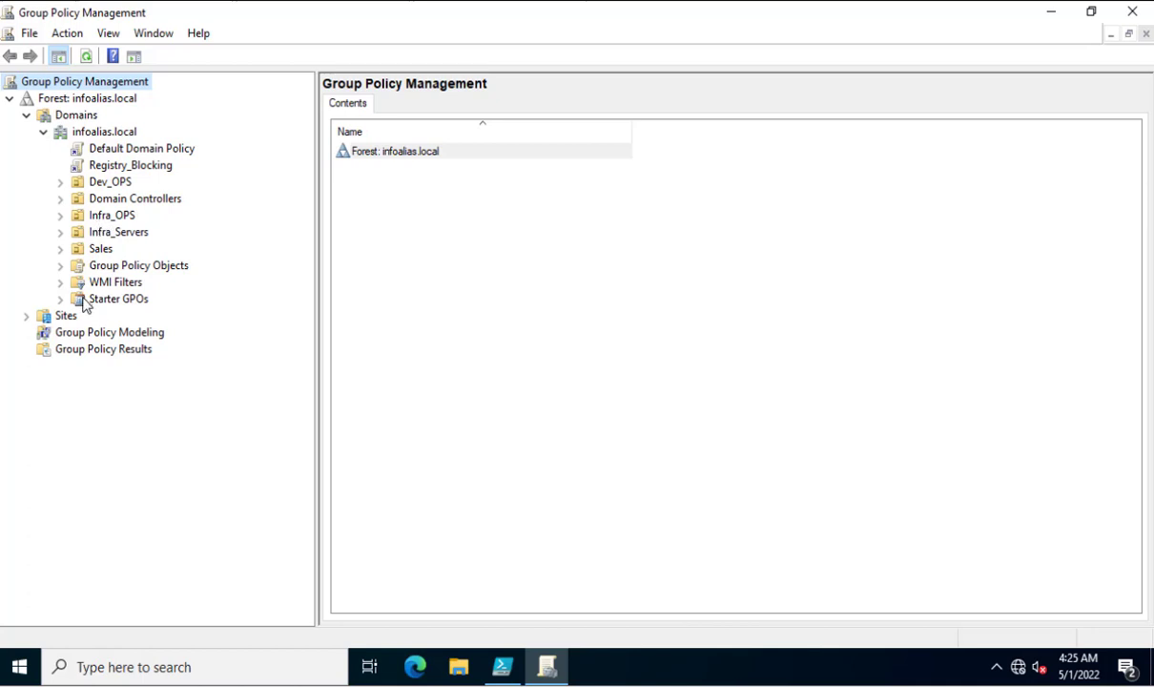
# Create a new GPO named "NTLMV2 Enabling" under the domain's Group Policy Objects, without a source starter GPO.
pyautogui.click(61, 267)
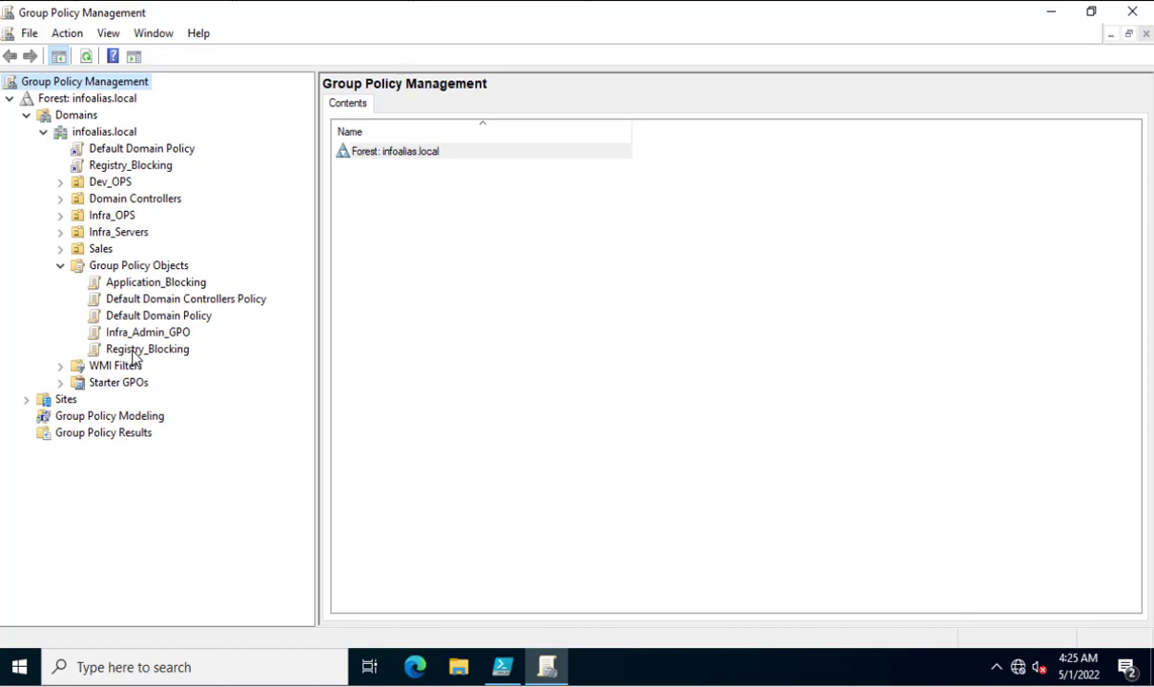
pyautogui.rightClick(131, 266)
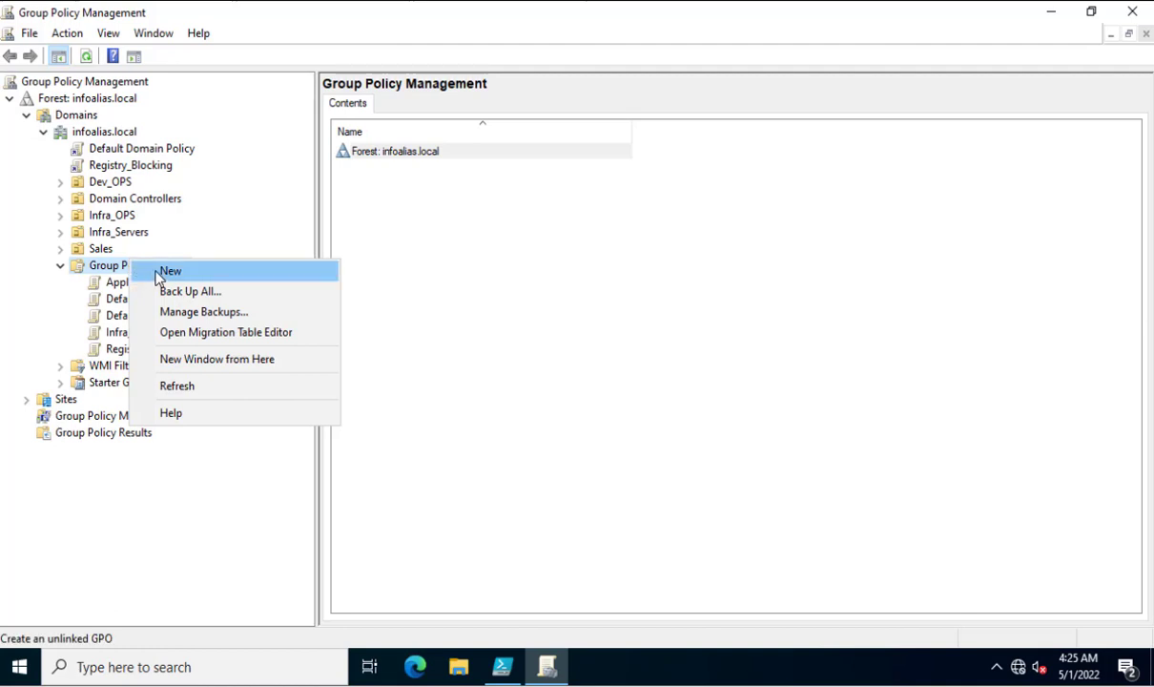
pyautogui.click(170, 272)
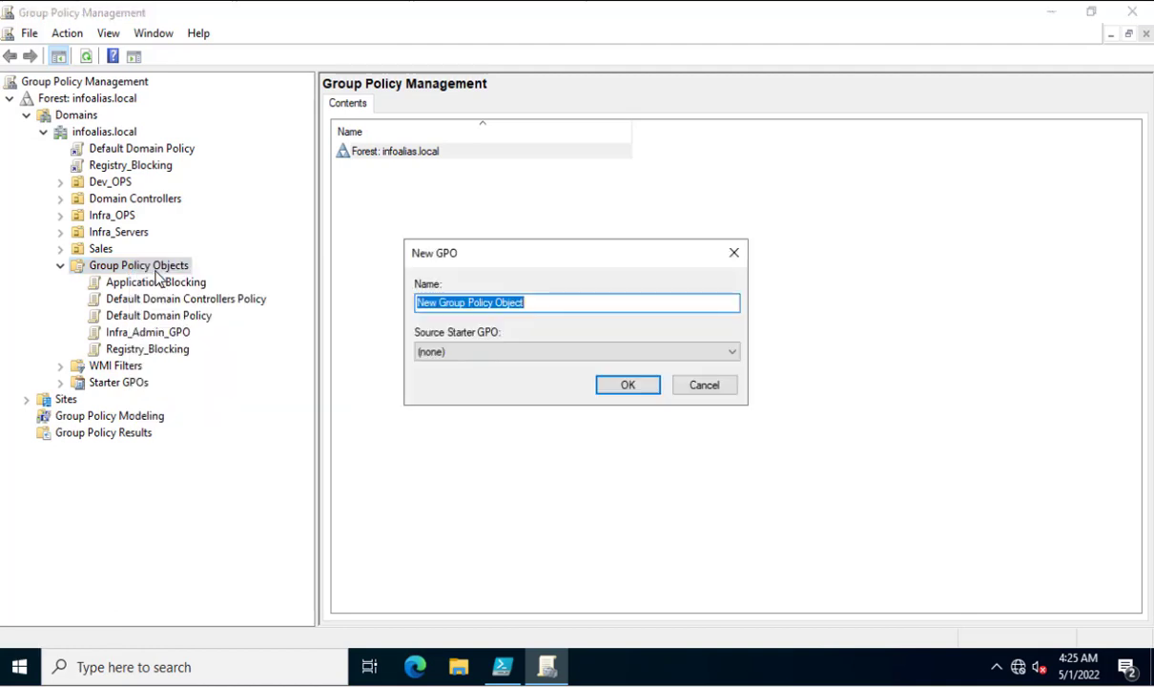
pyautogui.write('NTLM')
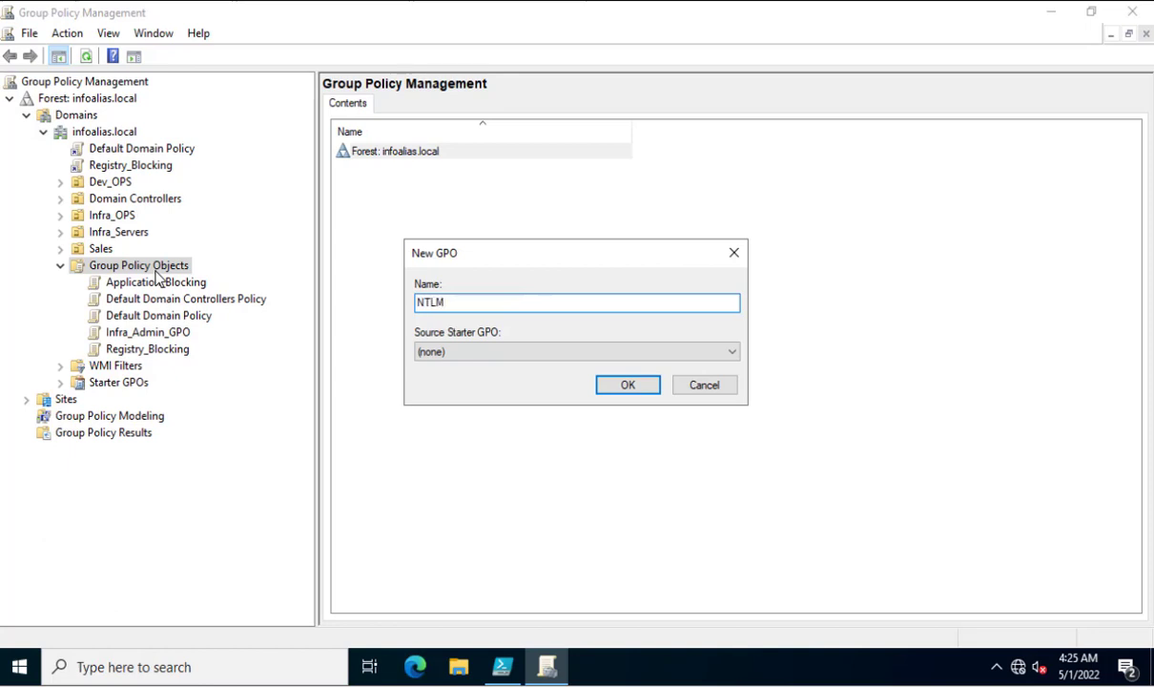
pyautogui.write('V2 Enabling')
pyautogui.click(623, 385)
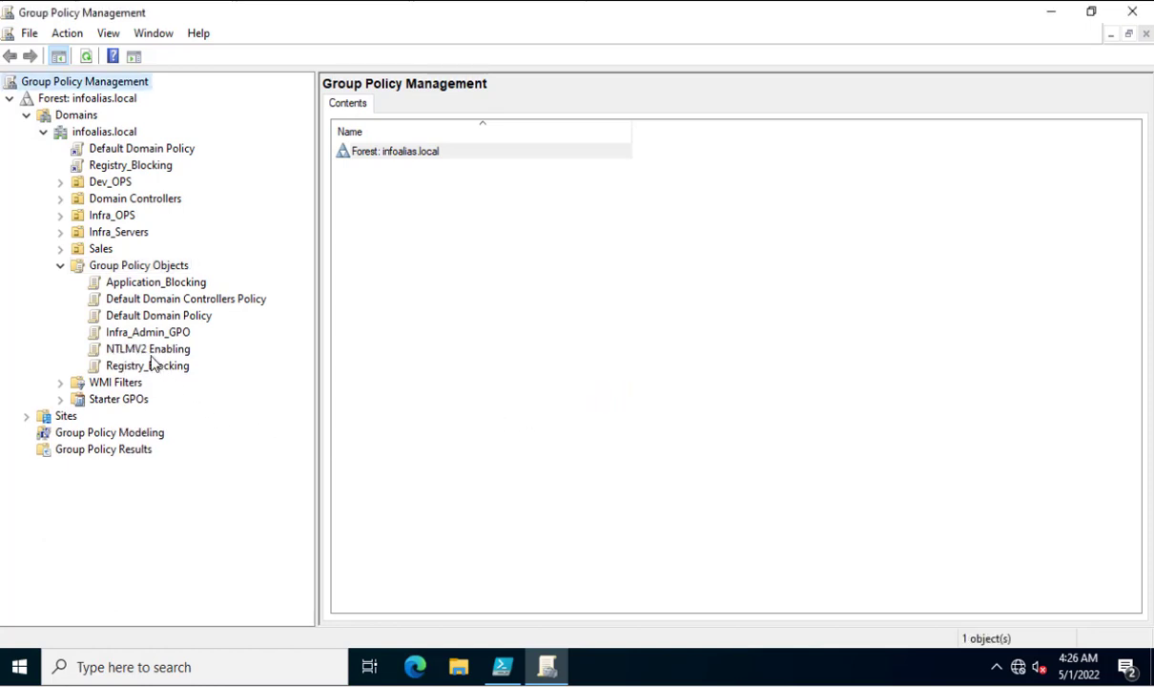
# Open the NTLMV2 Enabling GPO for editing.
pyautogui.click(145, 350)
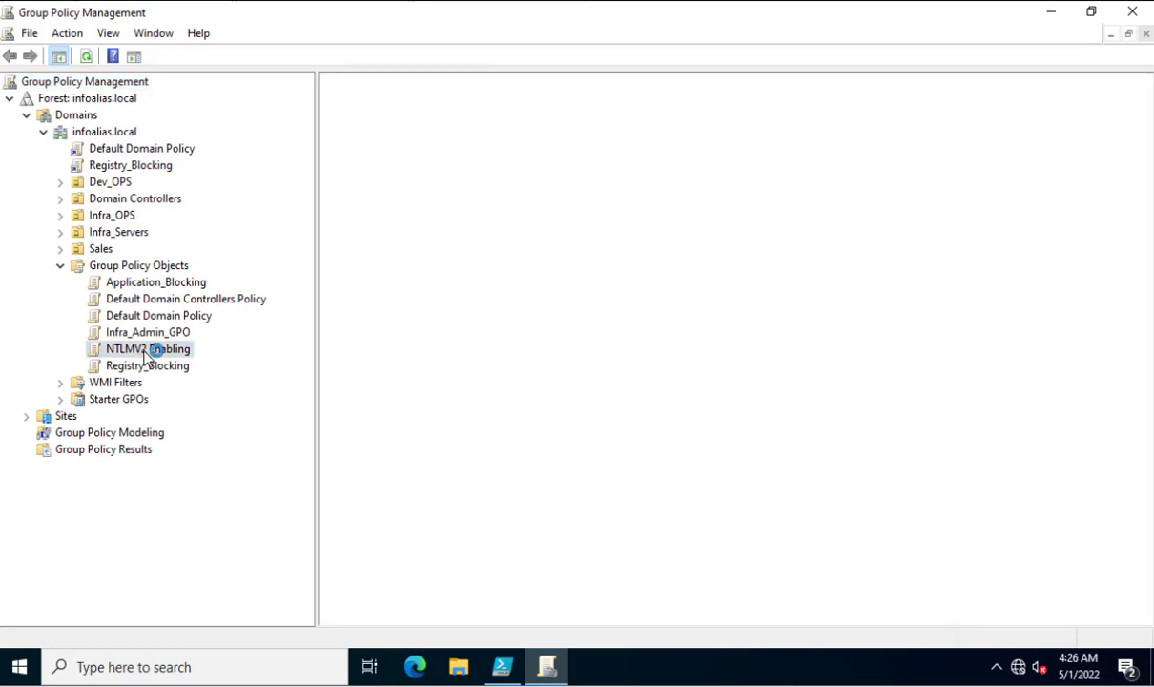
pyautogui.rightClick(145, 352)
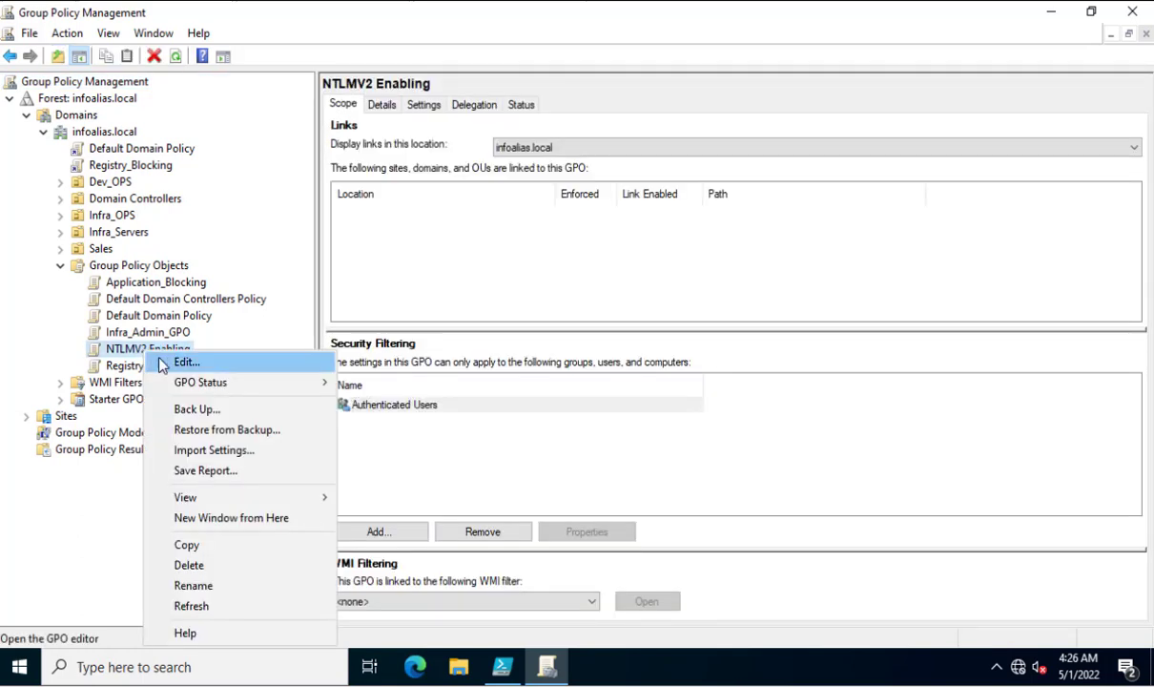
pyautogui.click(170, 363)
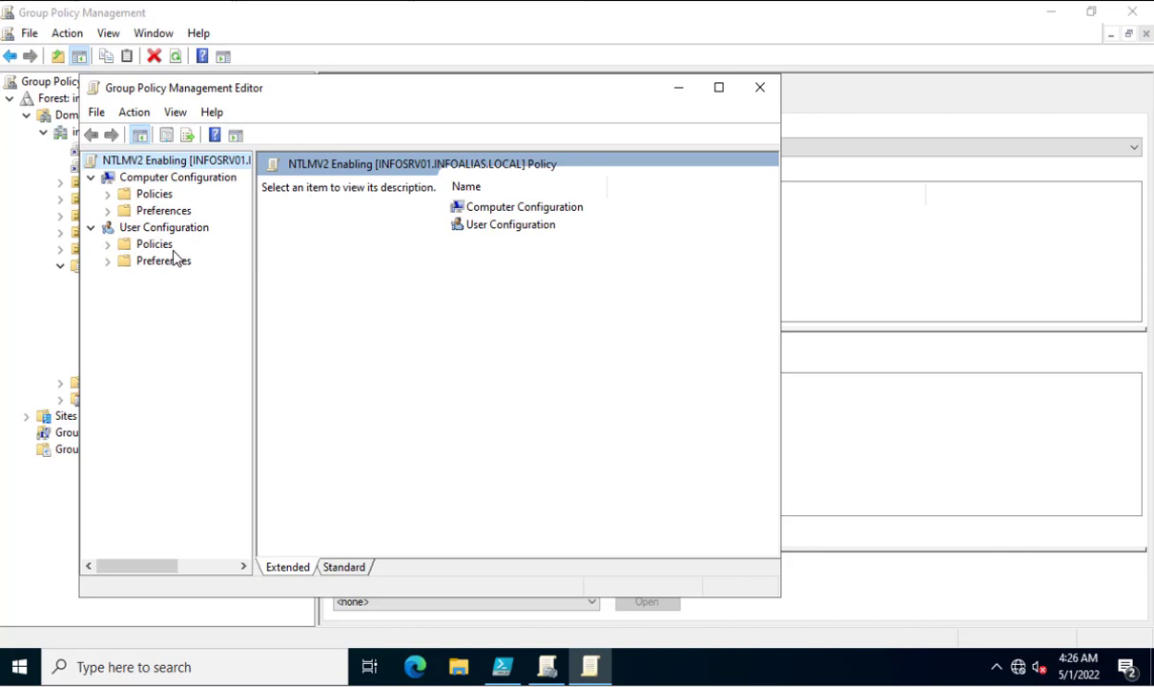
# Display the Security Options under Computer Configuration > Policies > Windows Settings > Security Settings > Local Policies in a maximized editor.
pyautogui.click(106, 195)
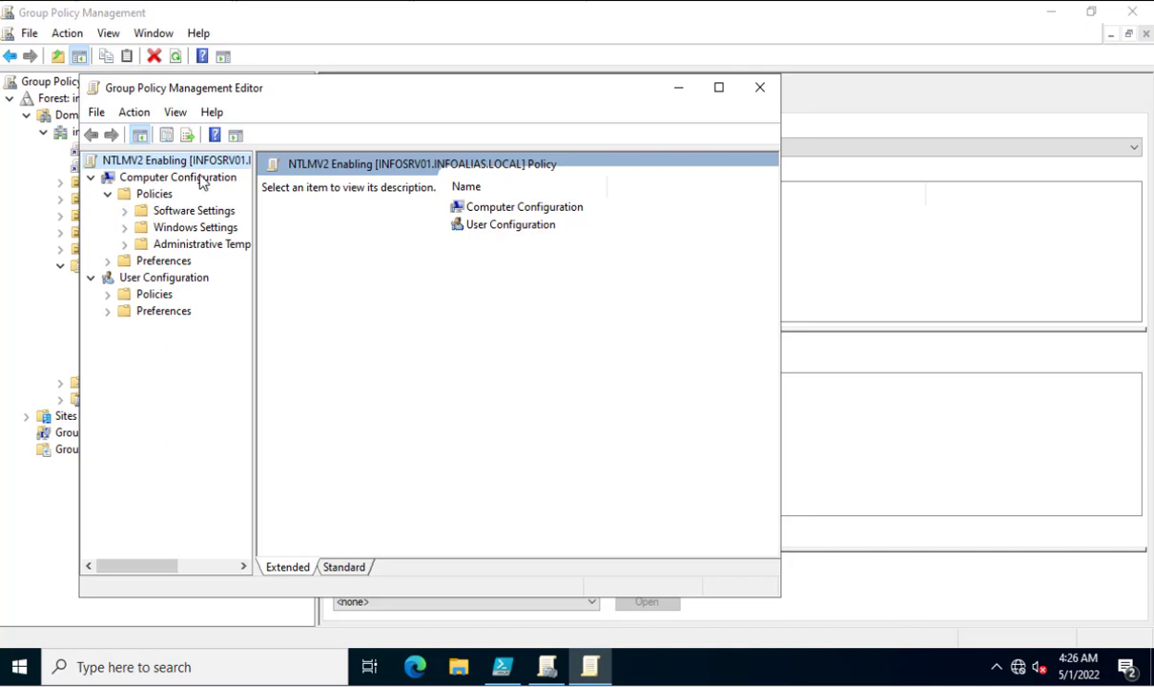
pyautogui.click(125, 227)
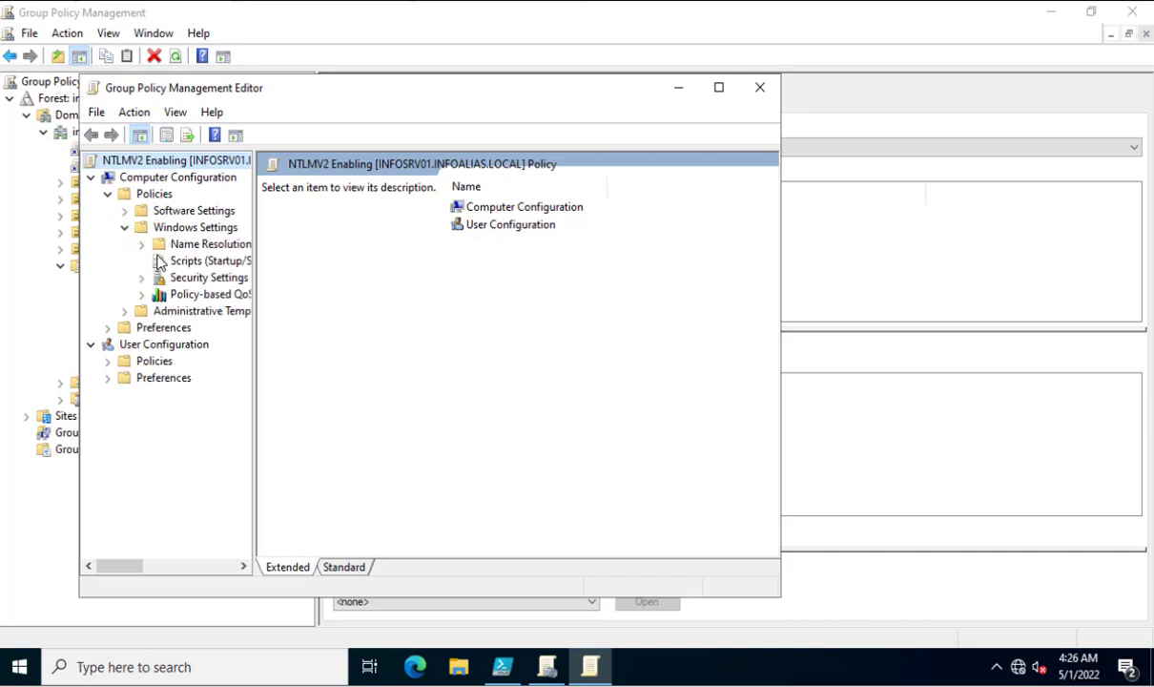
pyautogui.click(172, 260)
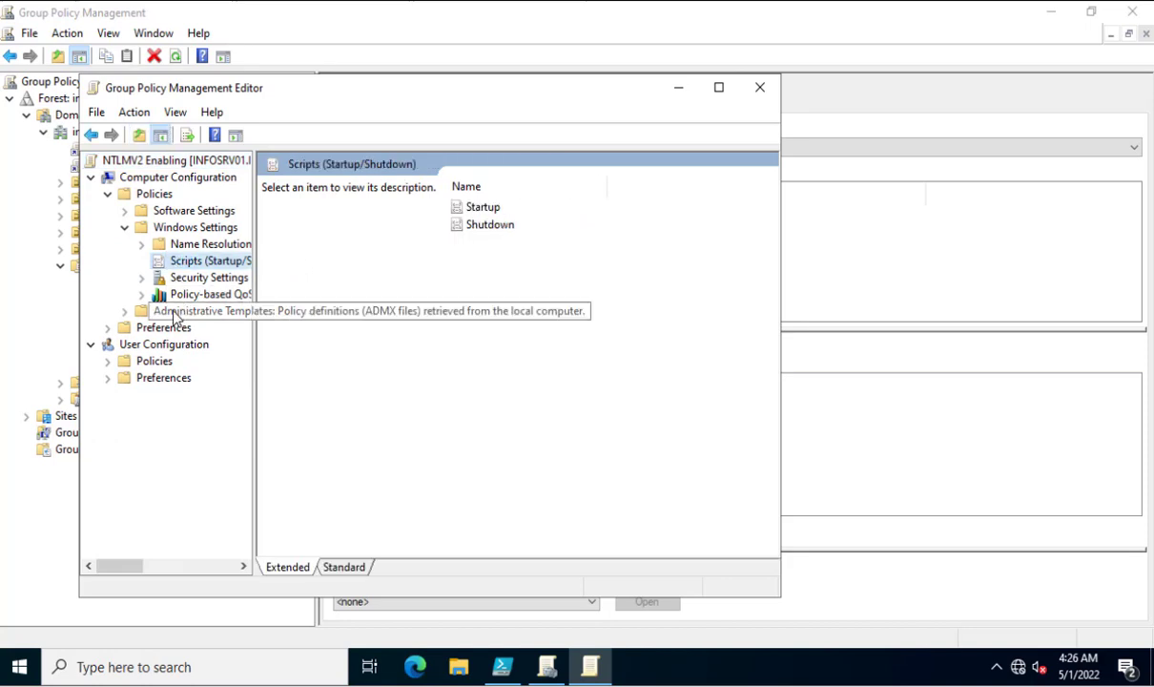
pyautogui.click(167, 277)
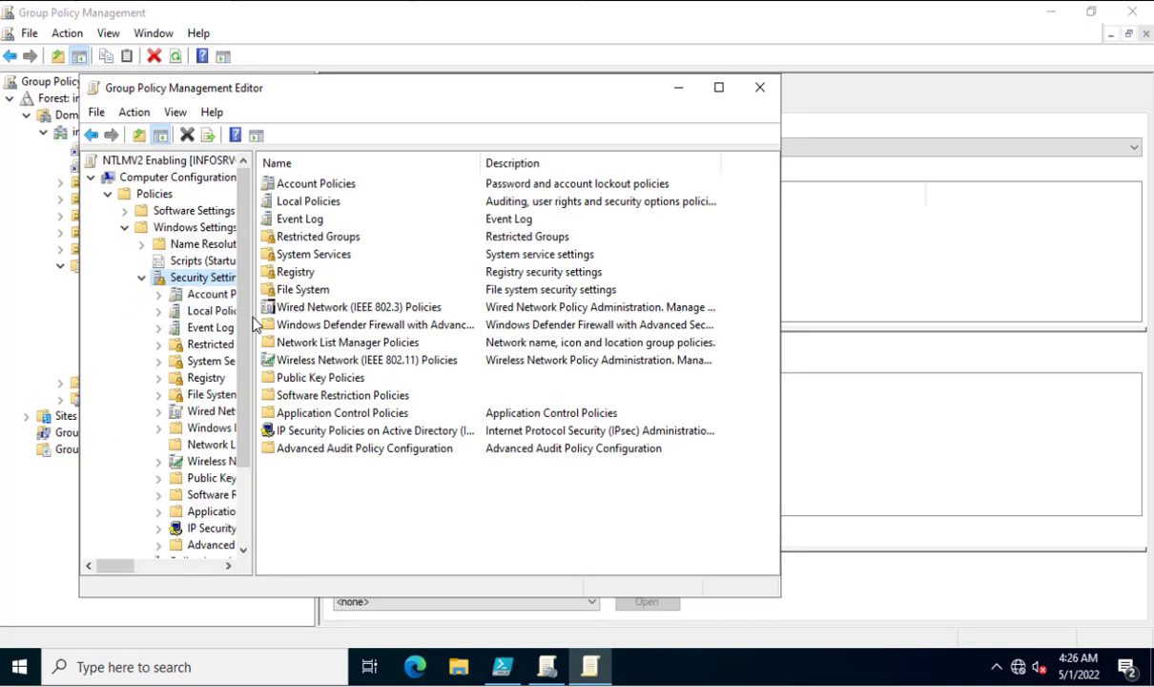
pyautogui.moveTo(244, 302); pyautogui.dragTo(397, 302)
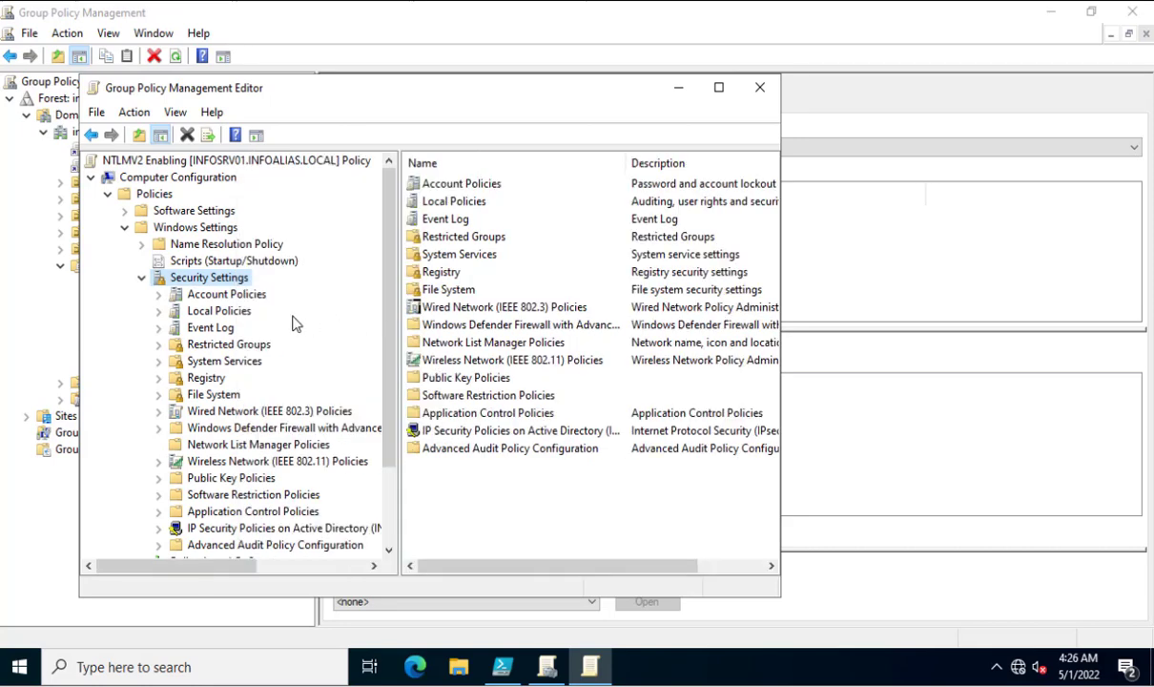
pyautogui.click(158, 311)
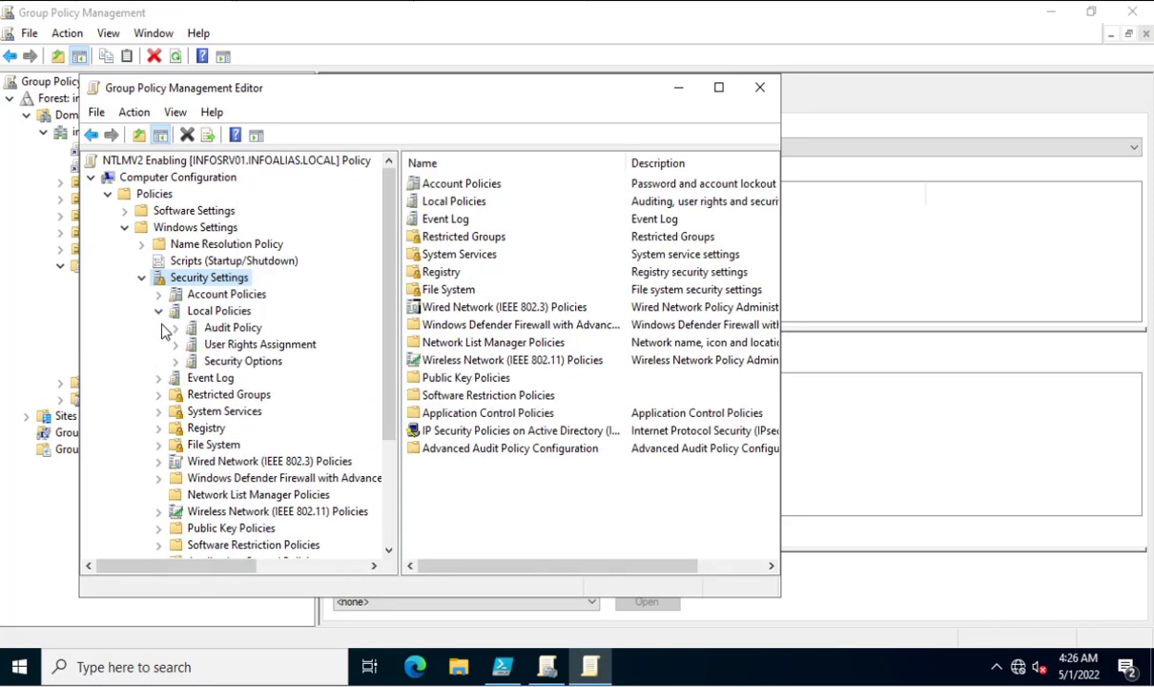
pyautogui.click(215, 363)
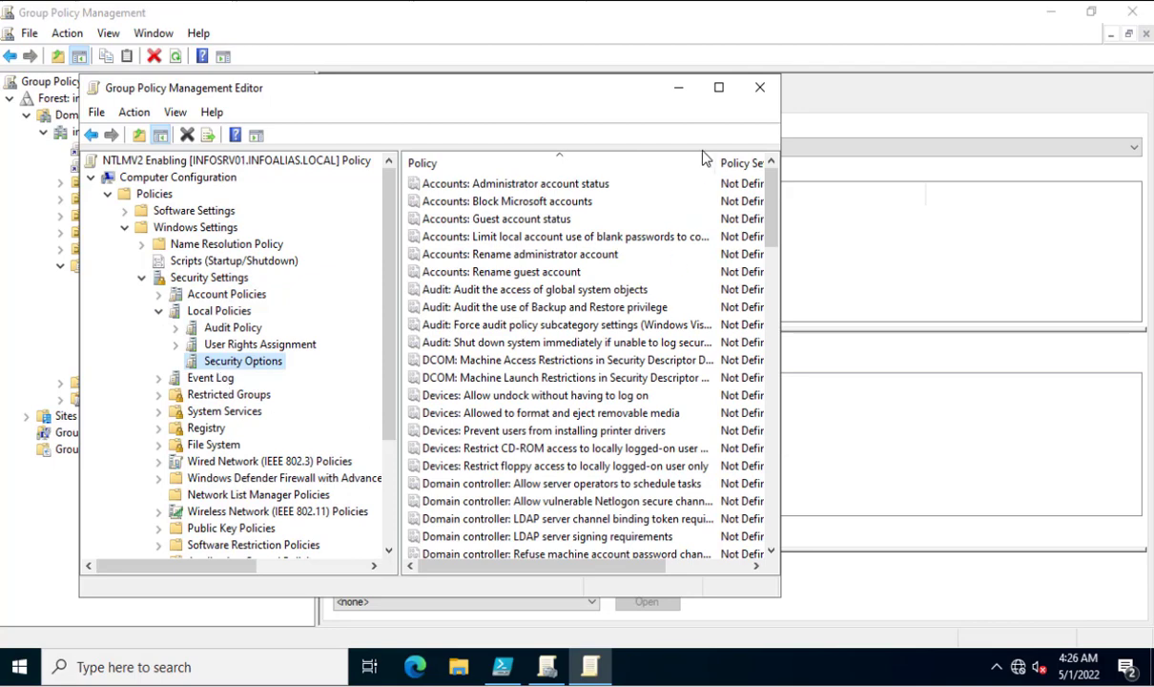
pyautogui.click(718, 88)
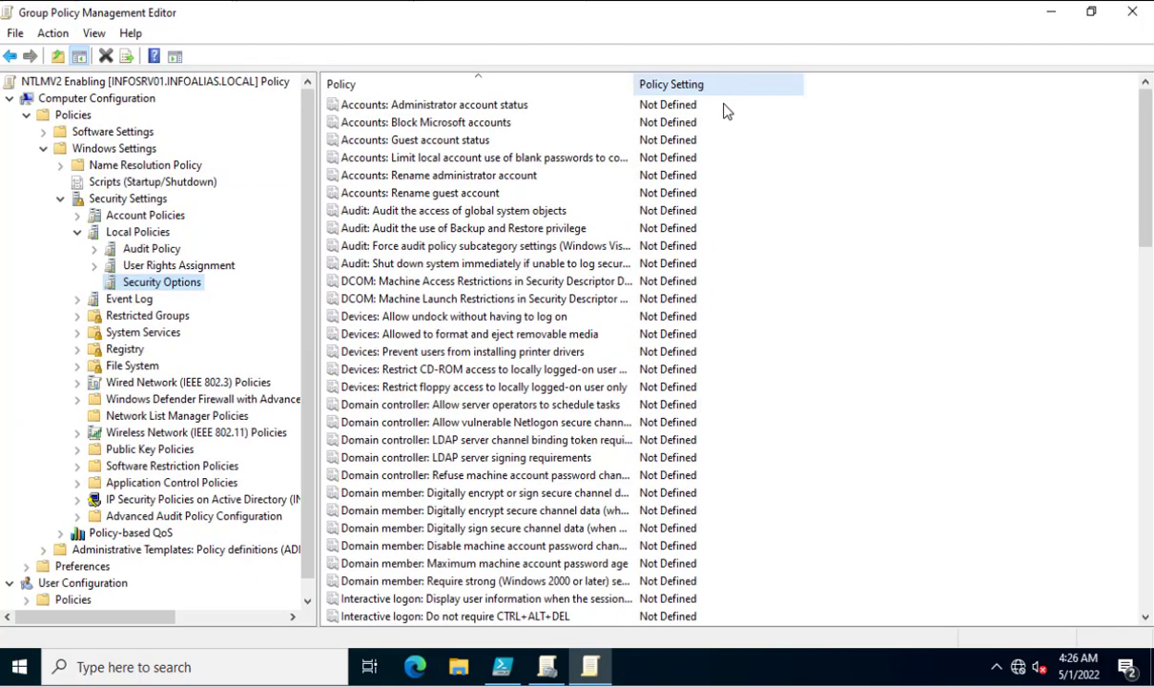
# Define the policy "Network security: LAN Manager authentication level" and set it to "Send NTLMv2 response only".
pyautogui.click(407, 458)
pyautogui.press('n')
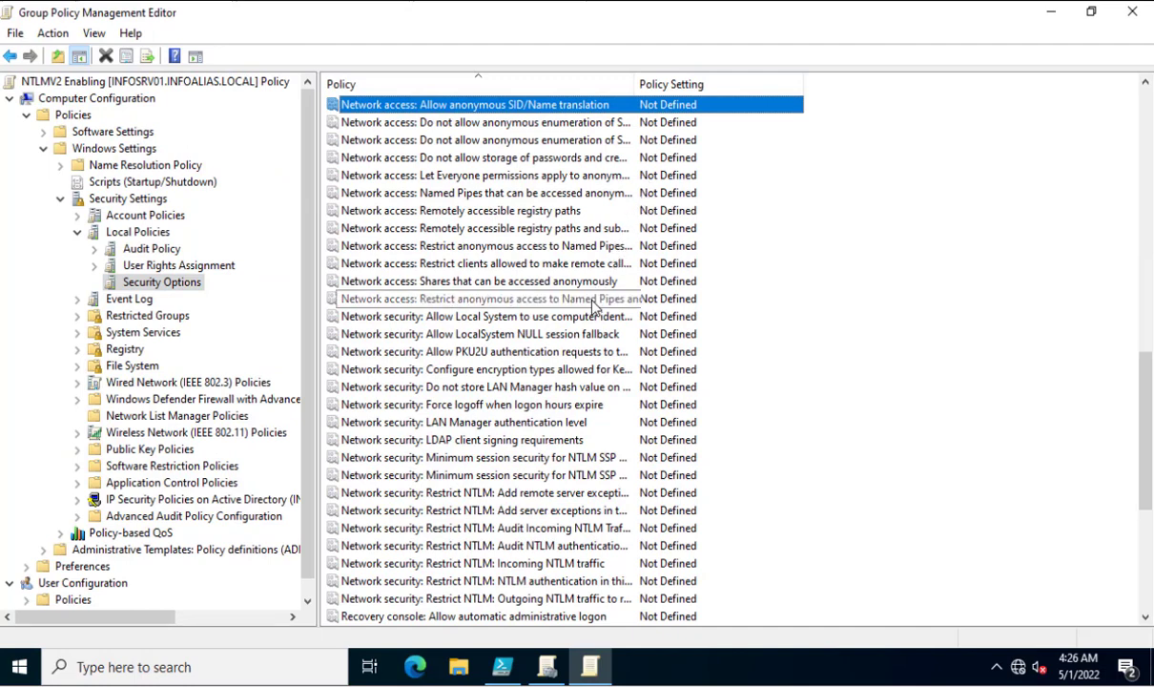
pyautogui.scroll(-4, 591, 305)
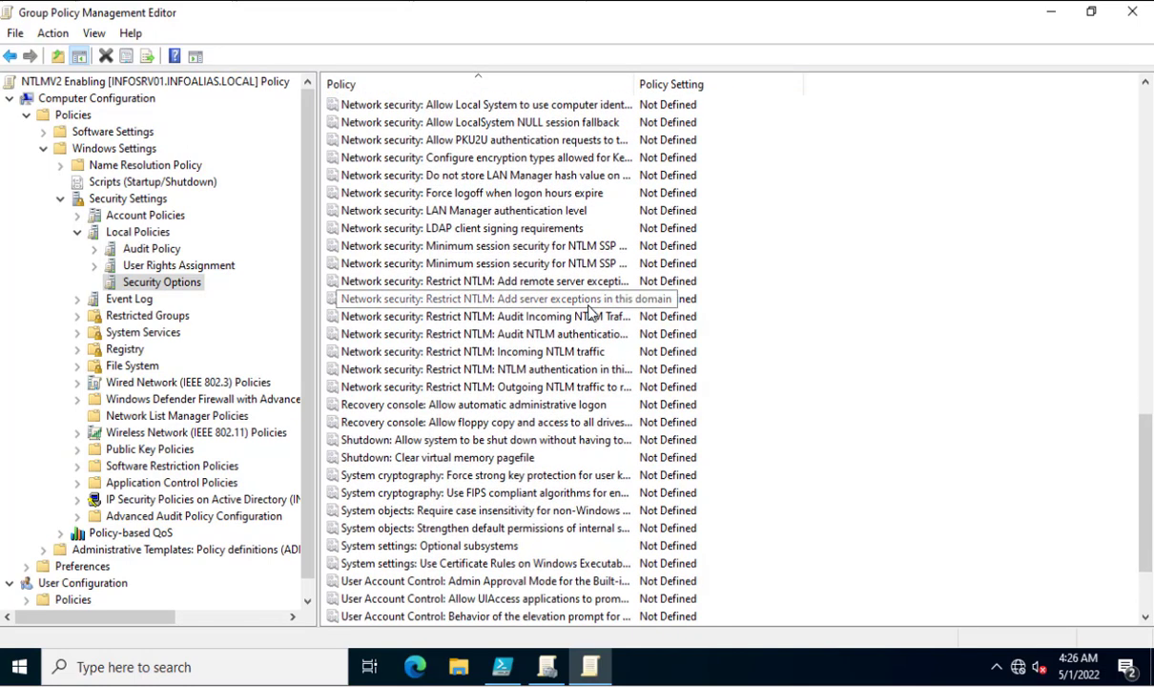
pyautogui.doubleClick(444, 216)
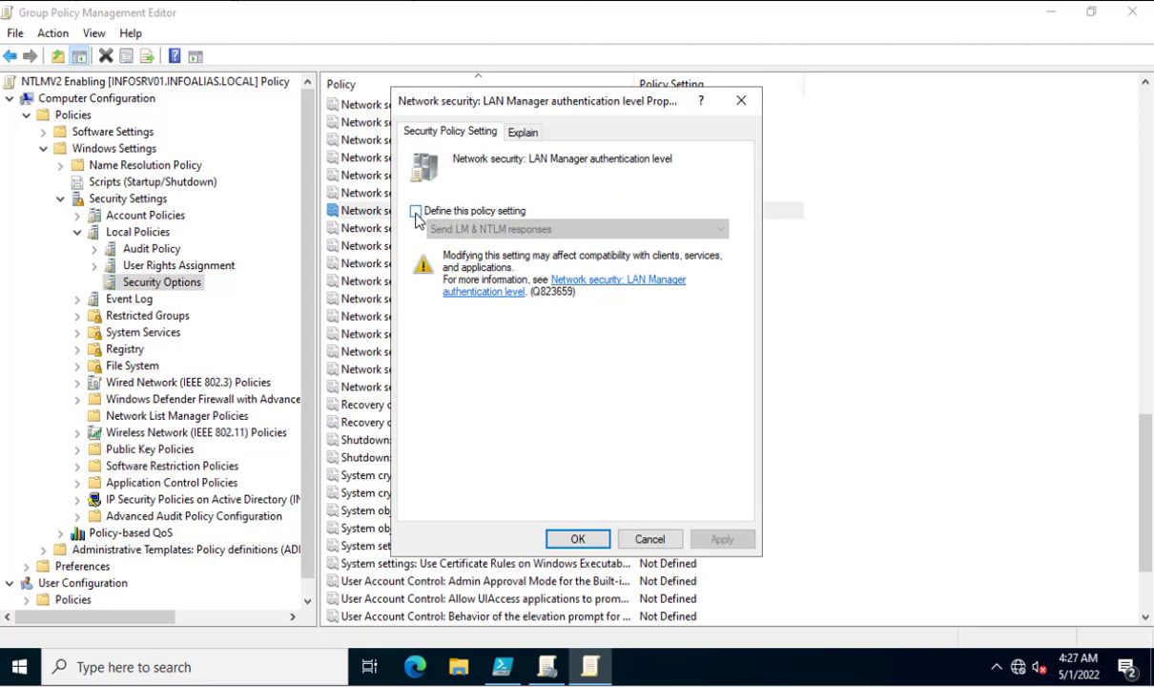
pyautogui.click(416, 214)
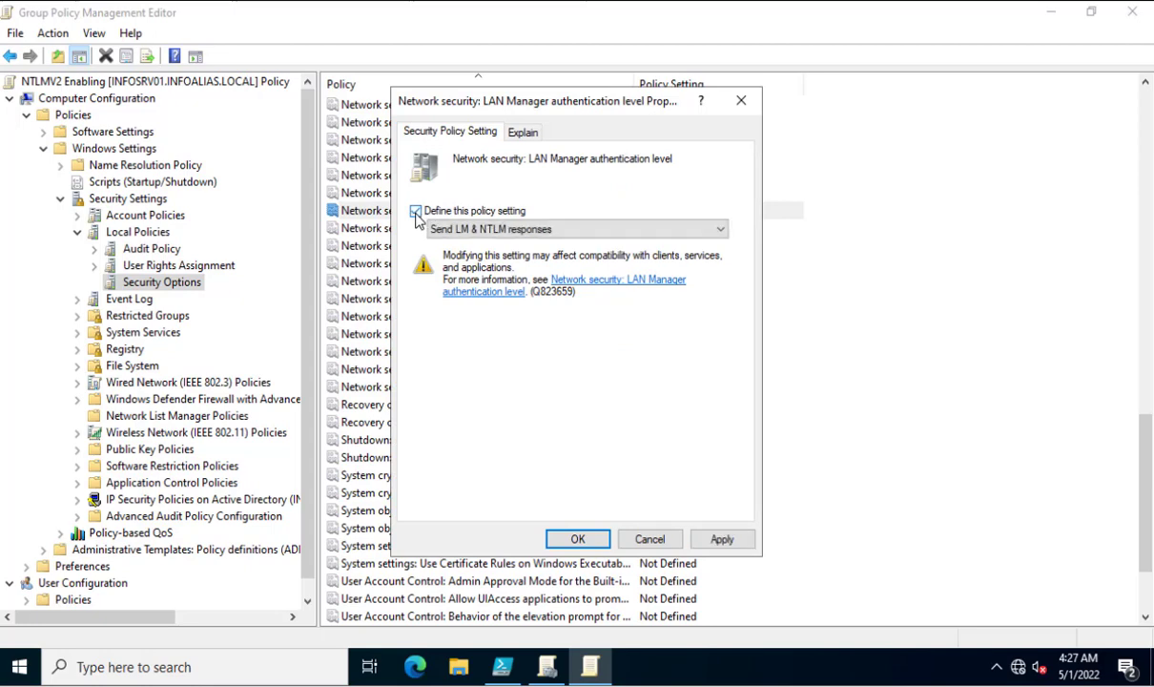
pyautogui.click(527, 230)
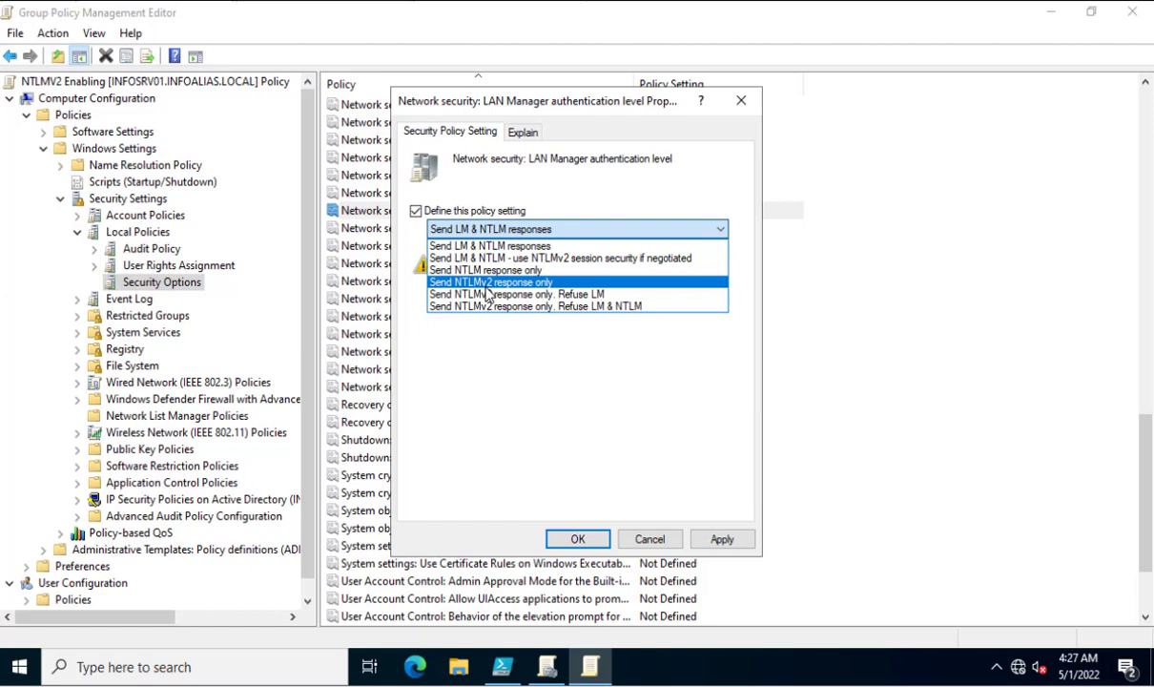
pyautogui.click(485, 287)
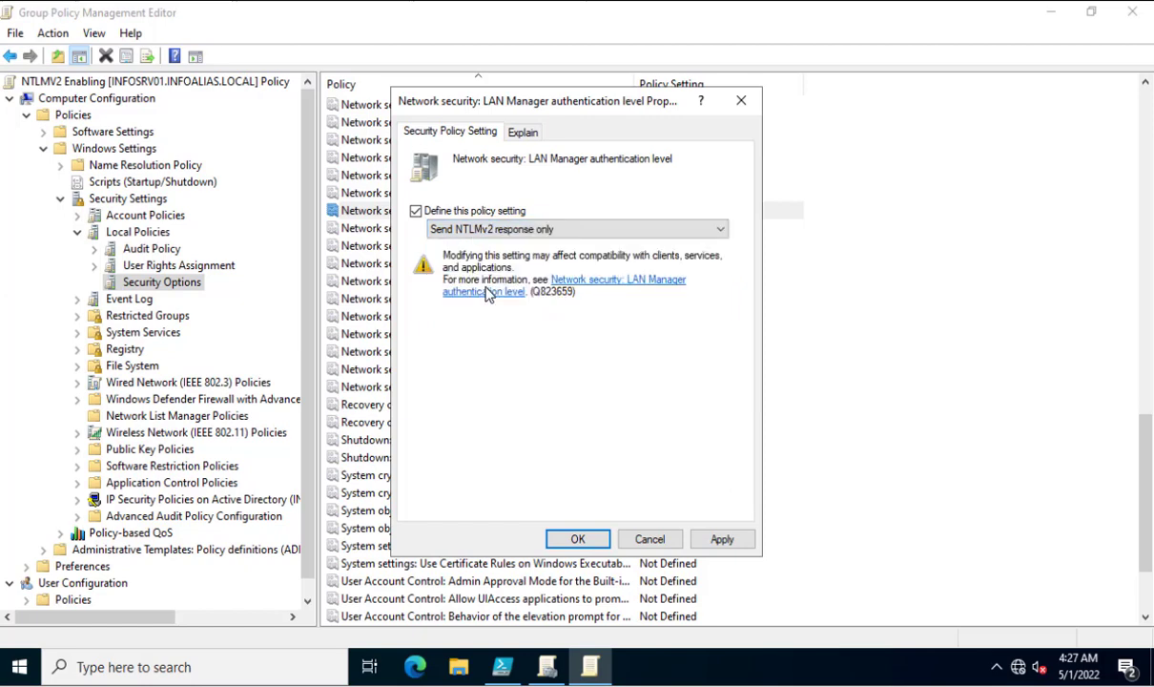
# Review the explanation of the LAN Manager authentication level policy and apply its setting, accepting the change.
pyautogui.click(527, 134)
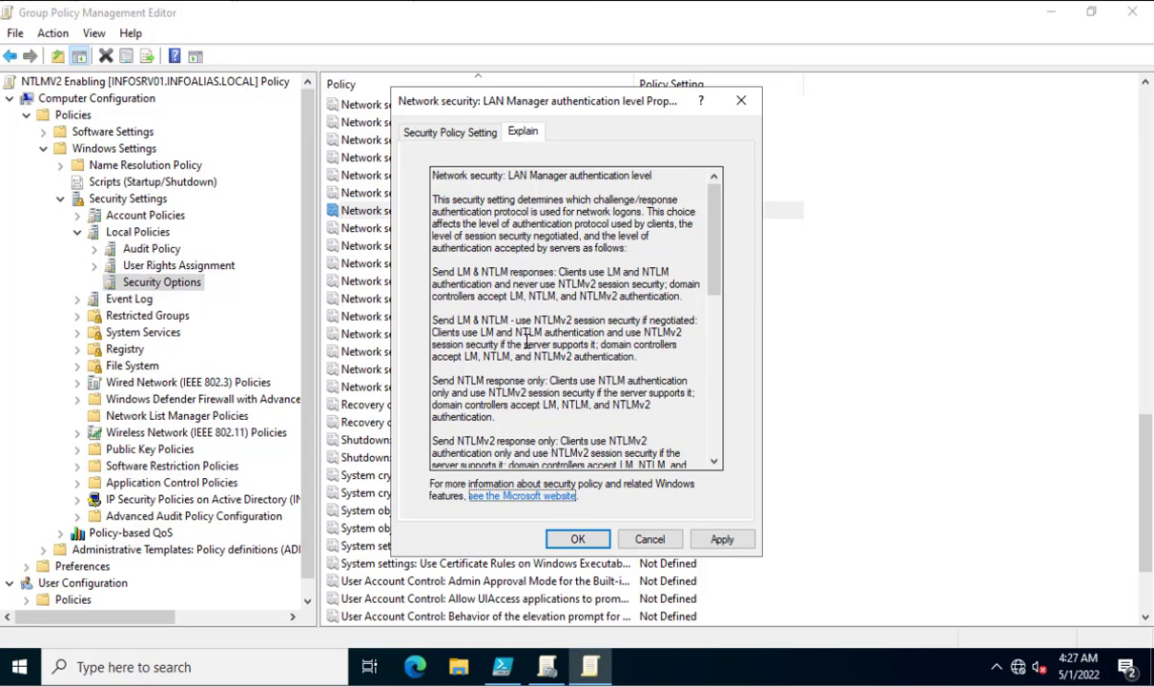
pyautogui.scroll(-9, 525, 339)
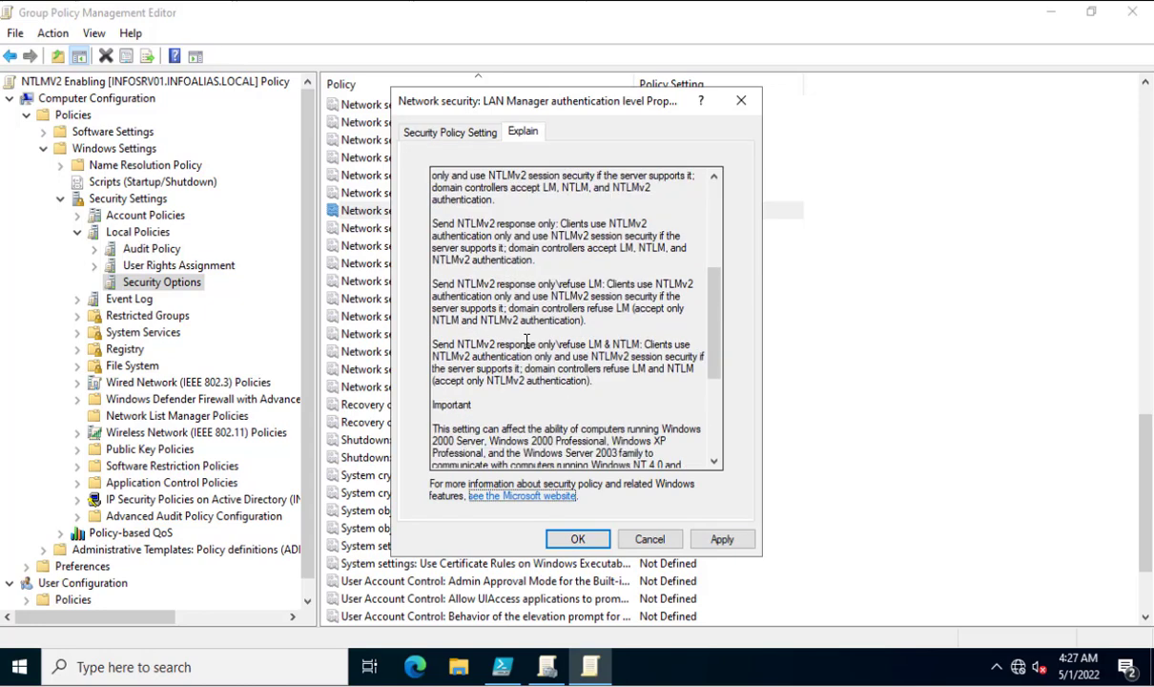
pyautogui.scroll(4, 526, 339)
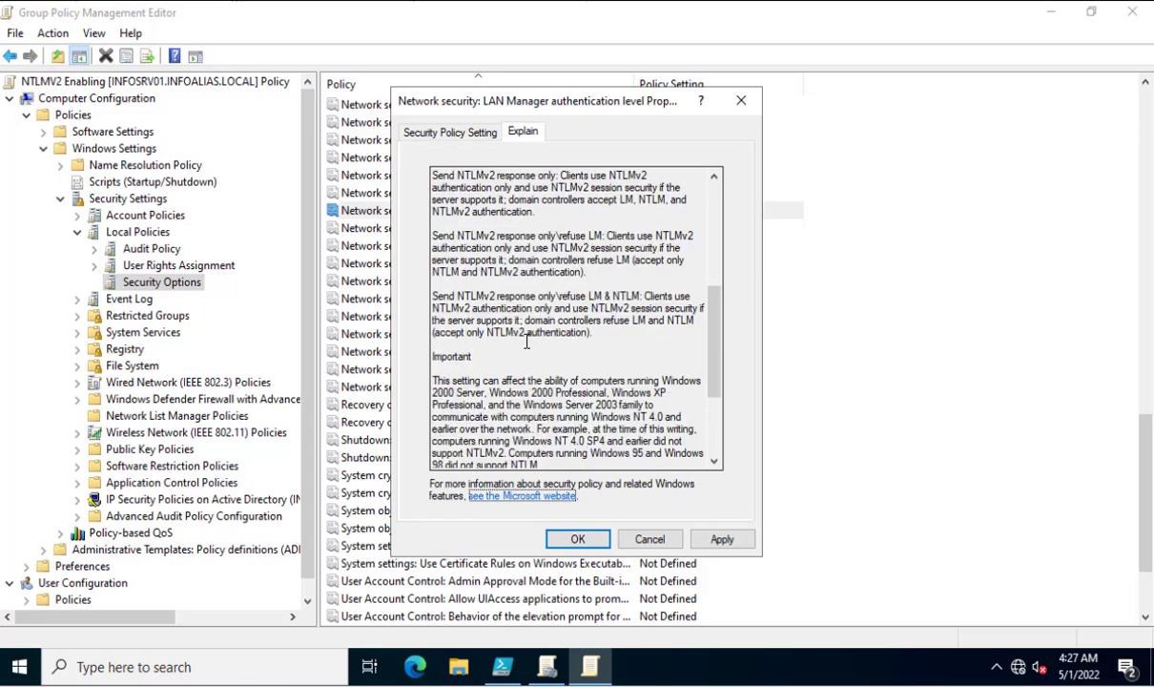
pyautogui.scroll(-6, 526, 340)
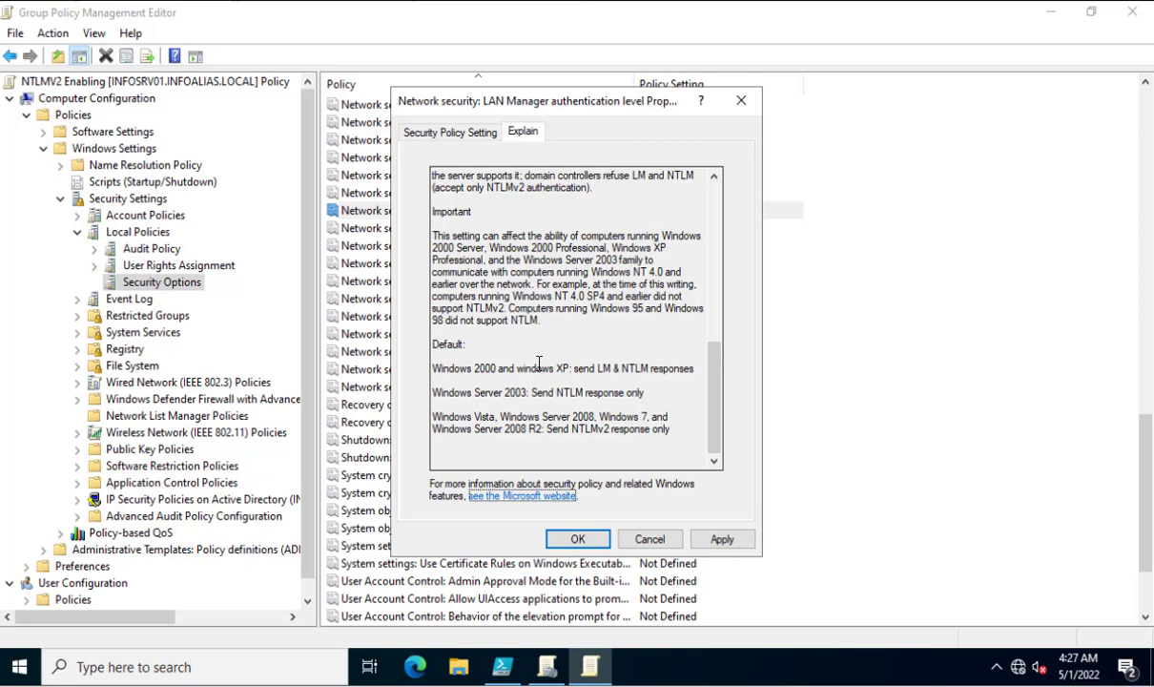
pyautogui.scroll(3, 539, 363)
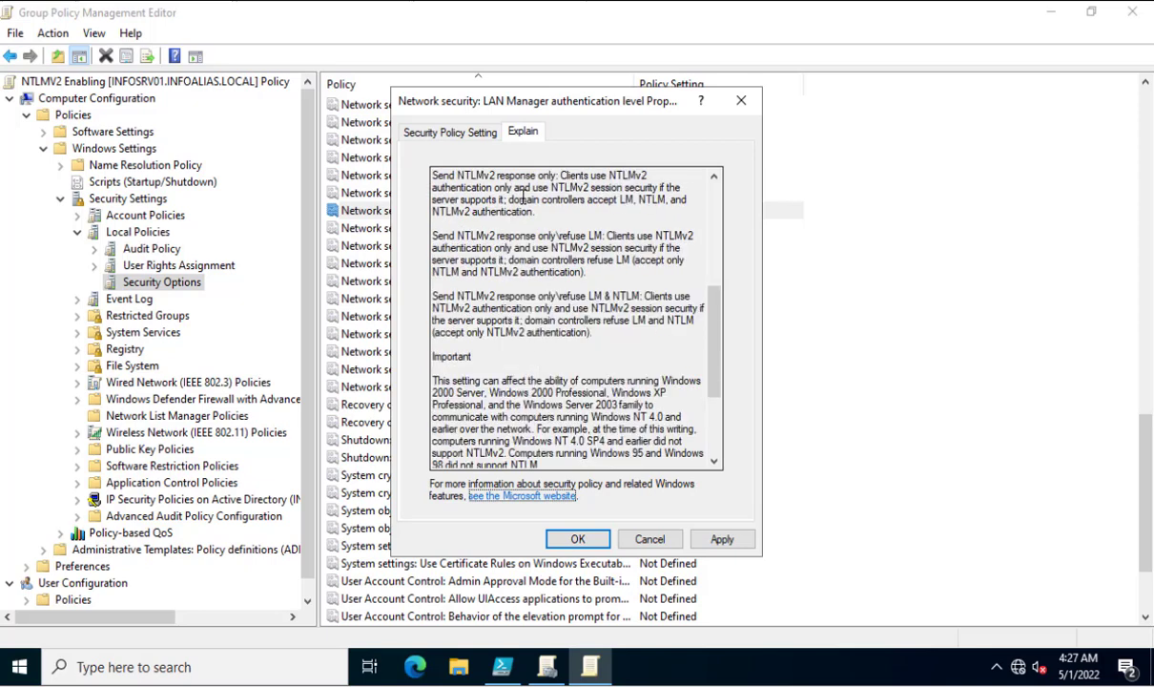
pyautogui.click(441, 136)
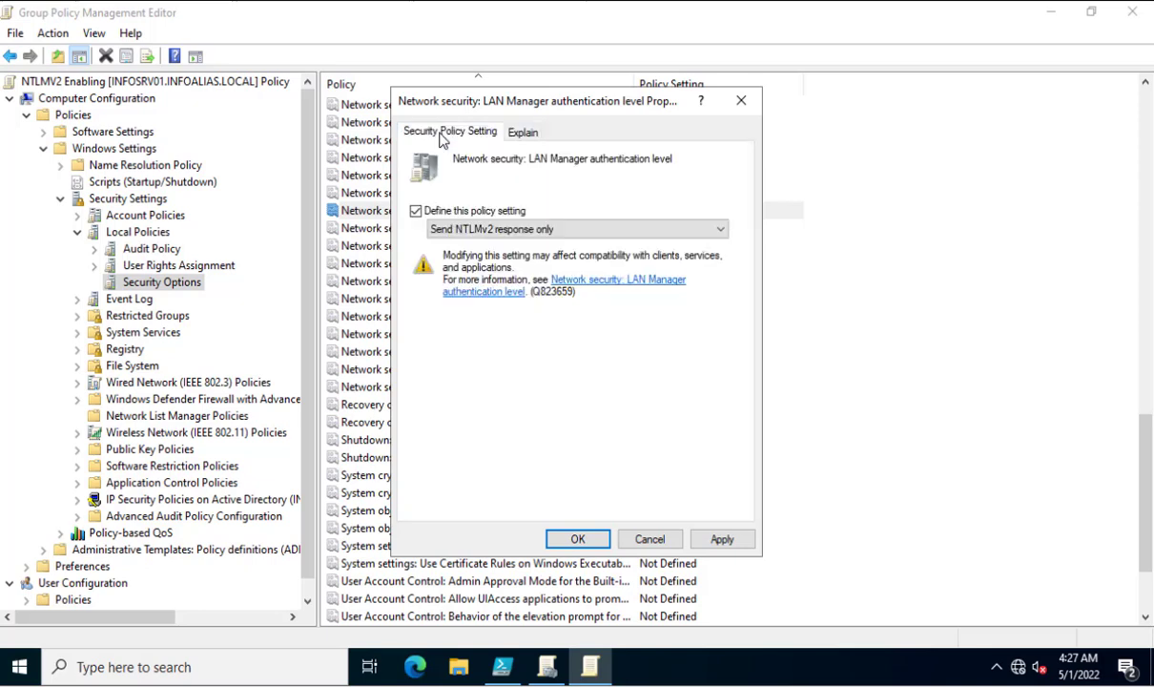
pyautogui.click(723, 539)
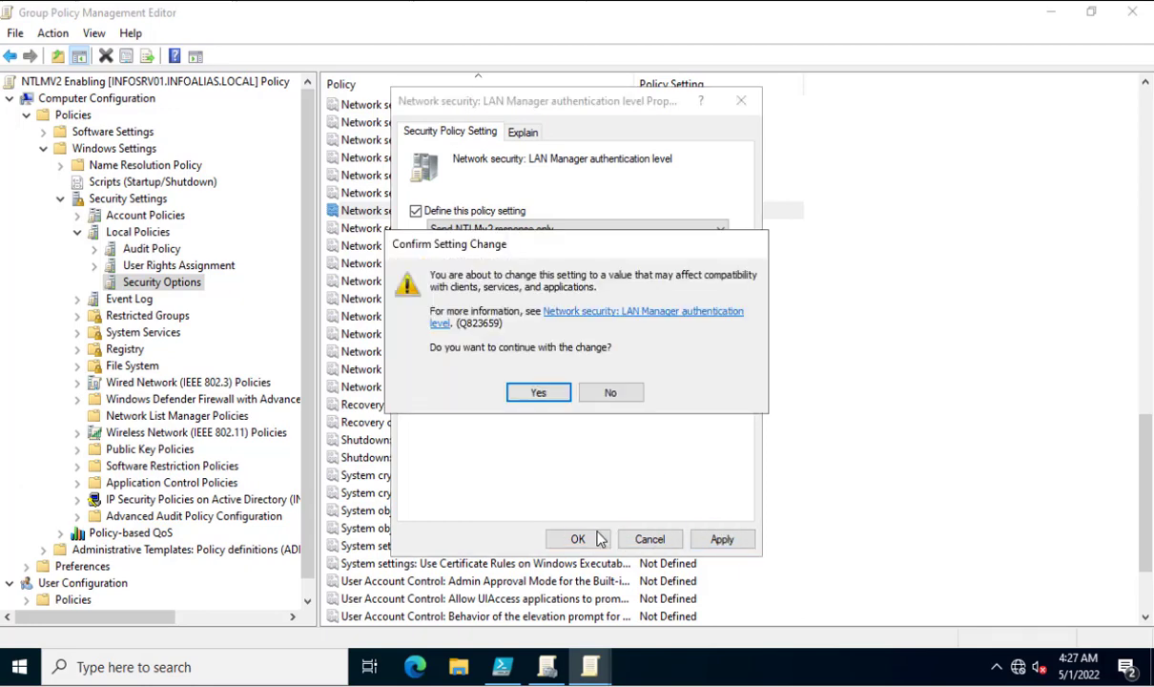
pyautogui.click(539, 392)
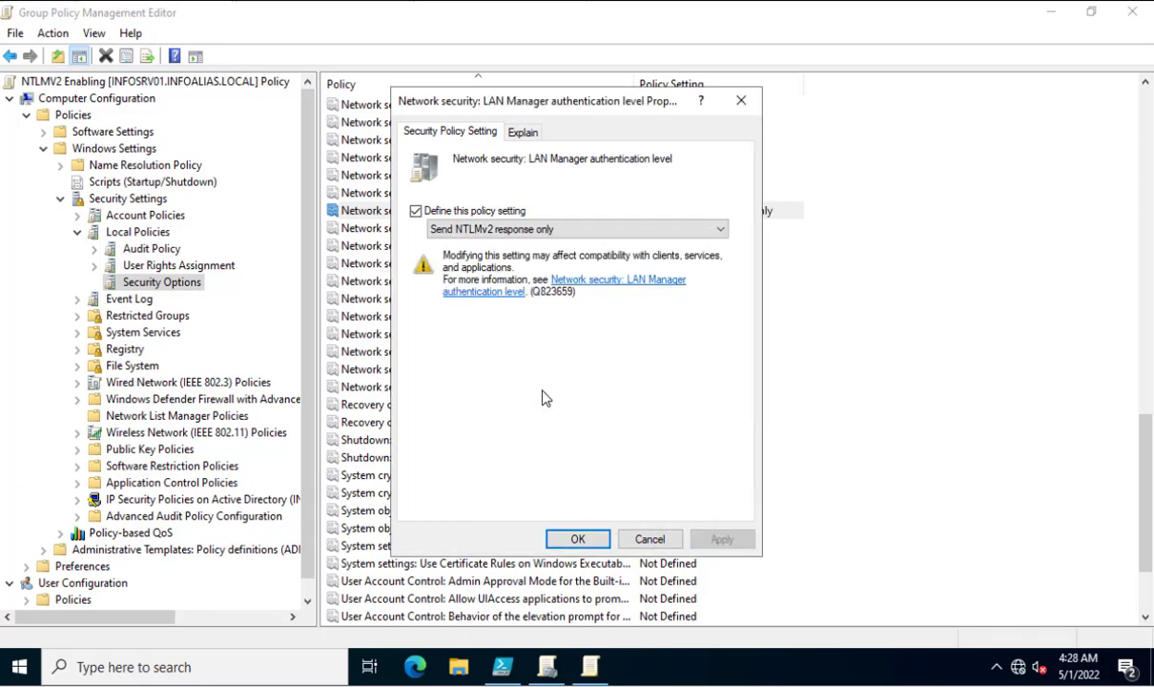
pyautogui.click(578, 539)
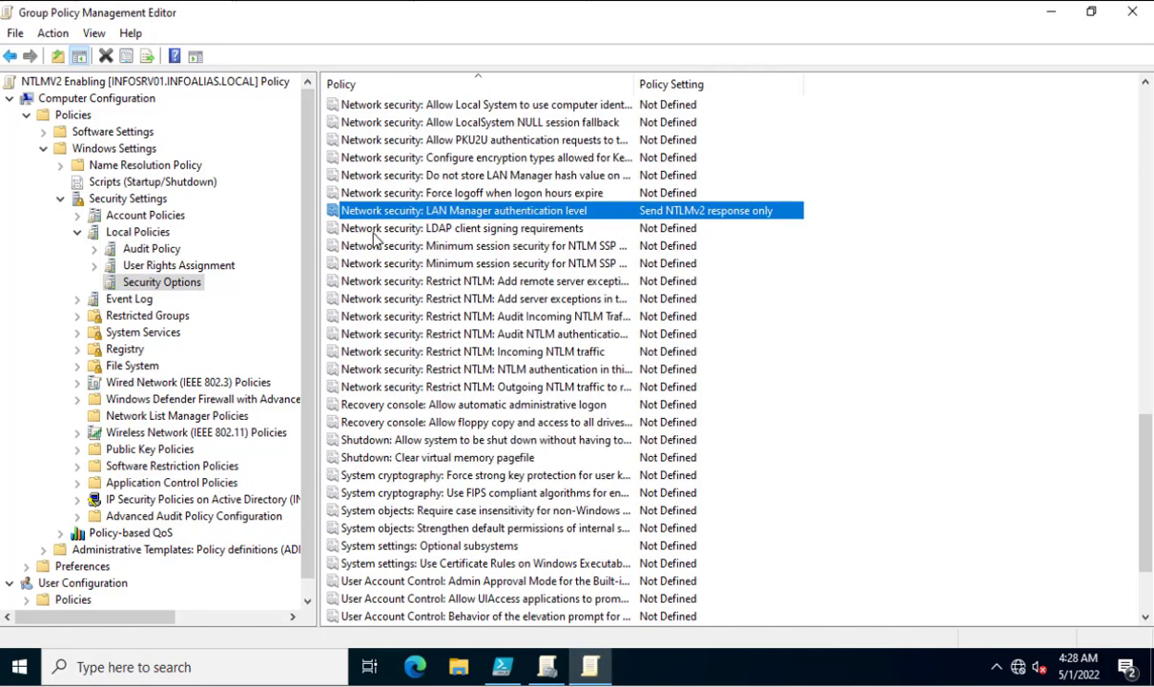
# Exit the policy editor and link the existing NTLMV2 Enabling GPO to the infoalias.local domain.
pyautogui.click(15, 34)
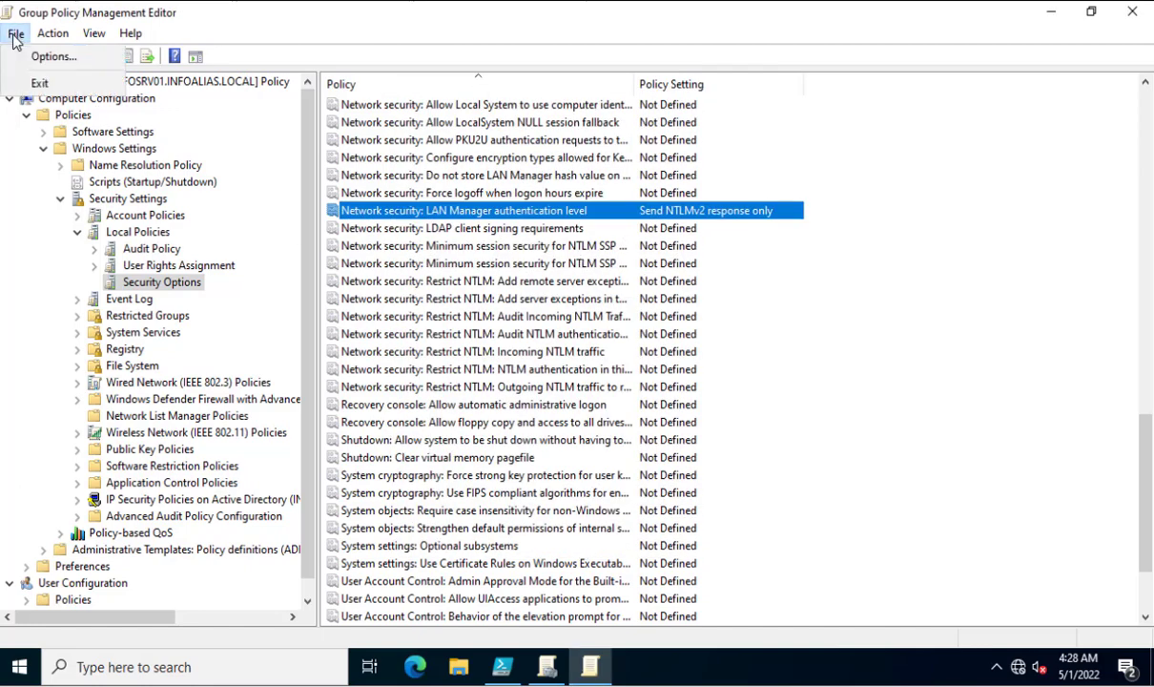
pyautogui.click(25, 88)
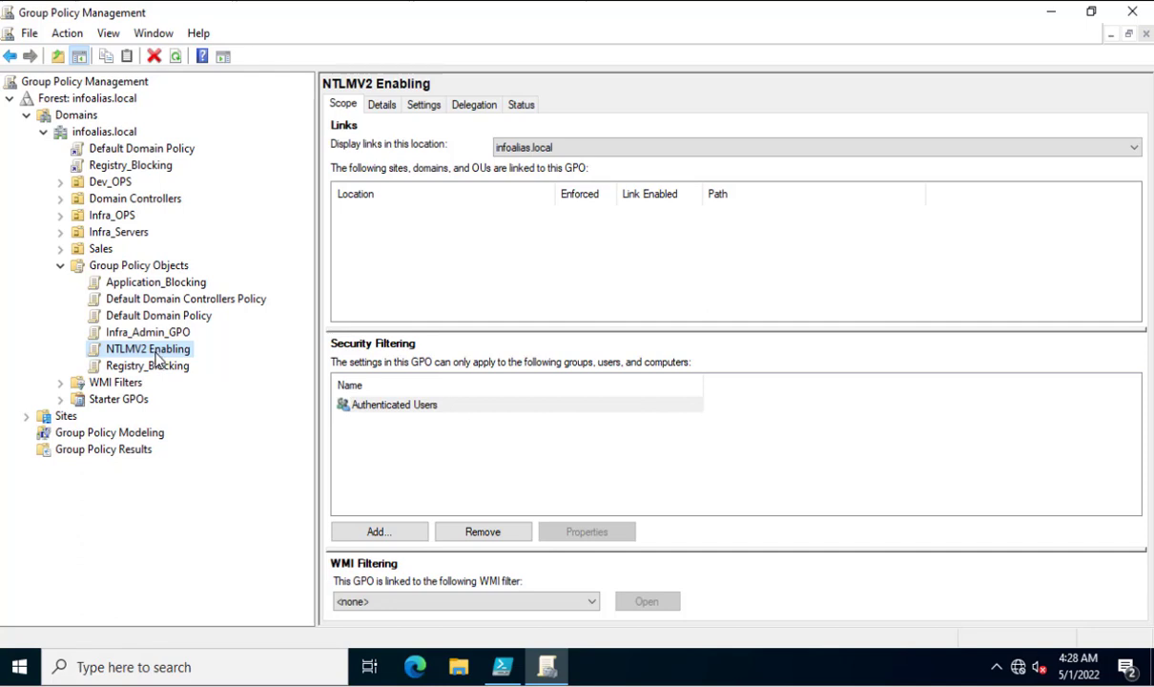
pyautogui.rightClick(95, 133)
pyautogui.click(120, 162)
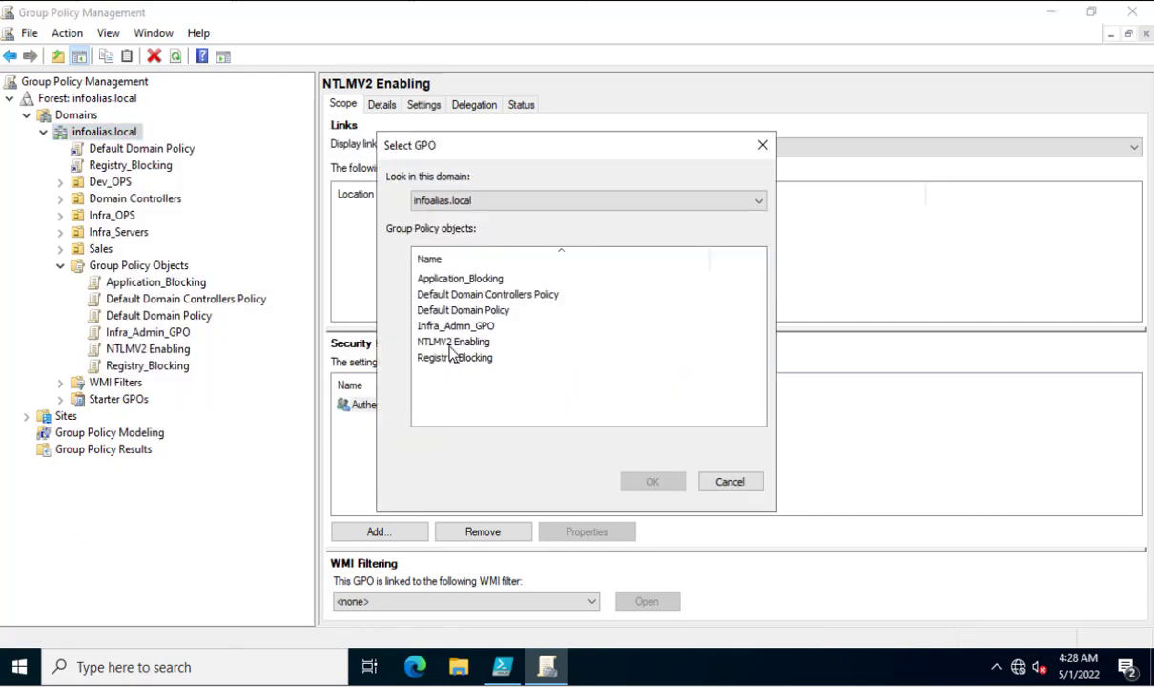
pyautogui.click(452, 342)
pyautogui.click(653, 481)
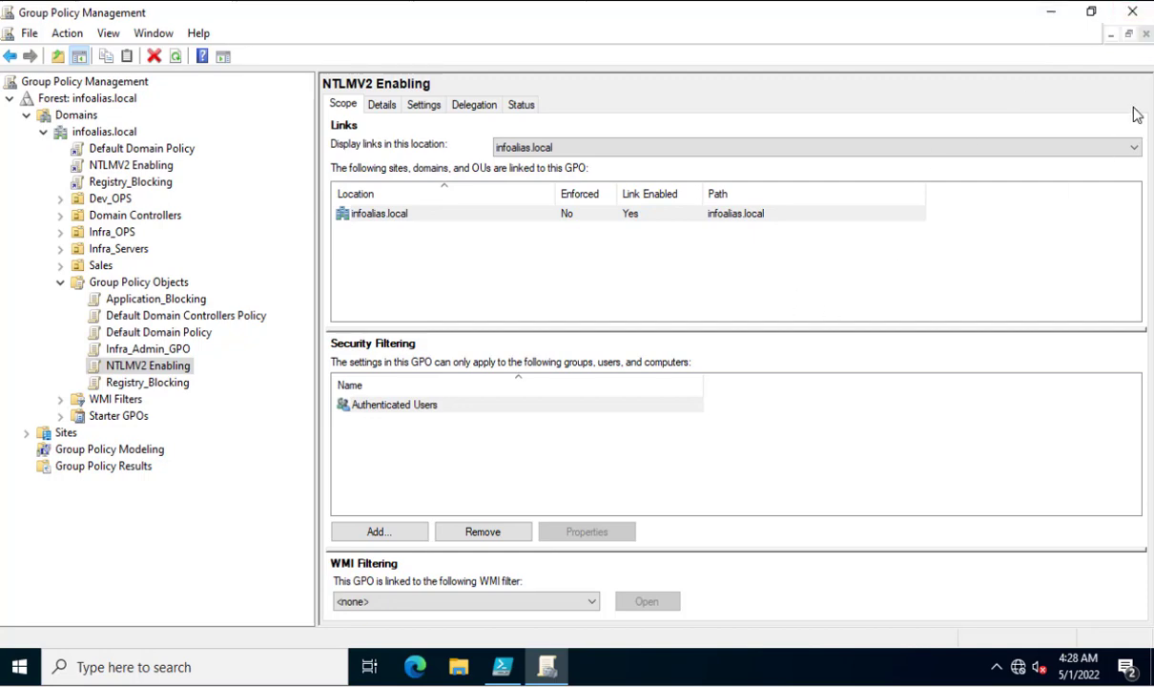
# Close Group Policy Management and try twice to open the Registry Editor by running regedit with elevated permission.
pyautogui.click(1132, 12)
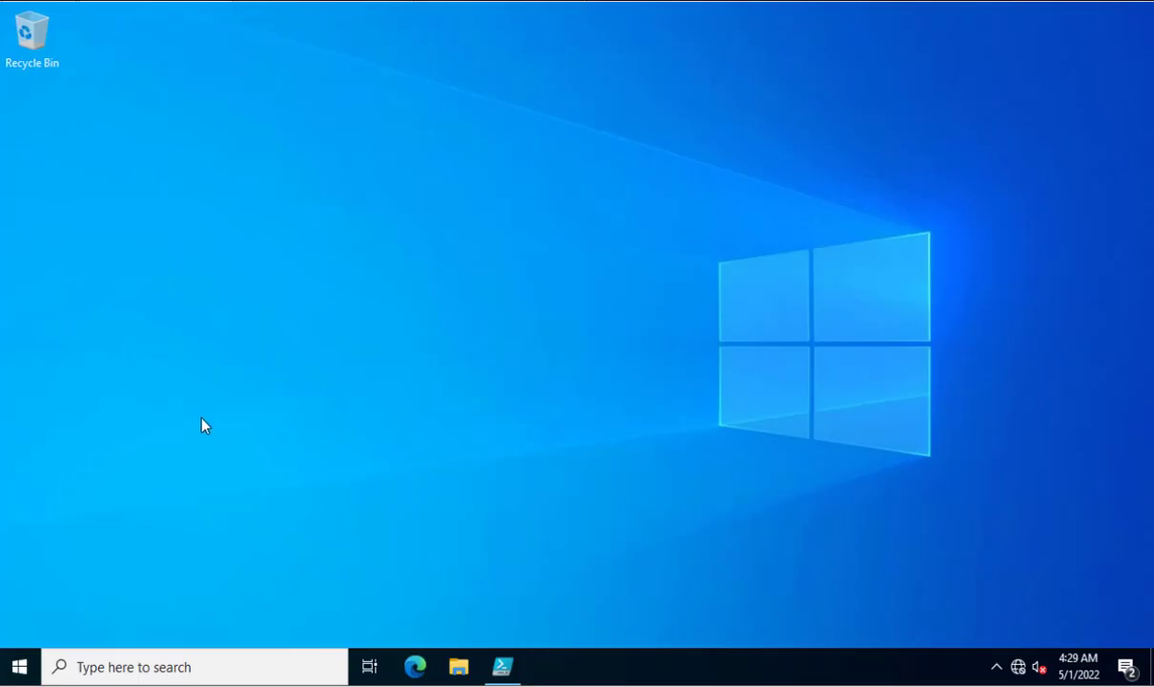
pyautogui.rightClick(25, 669)
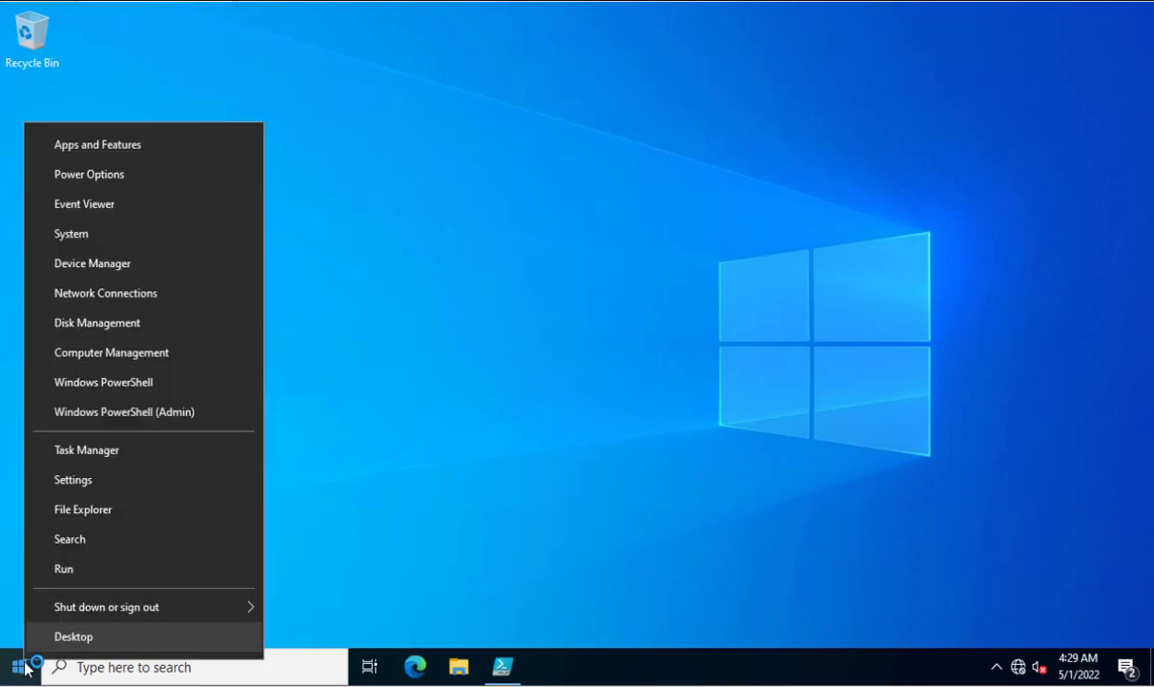
pyautogui.click(81, 574)
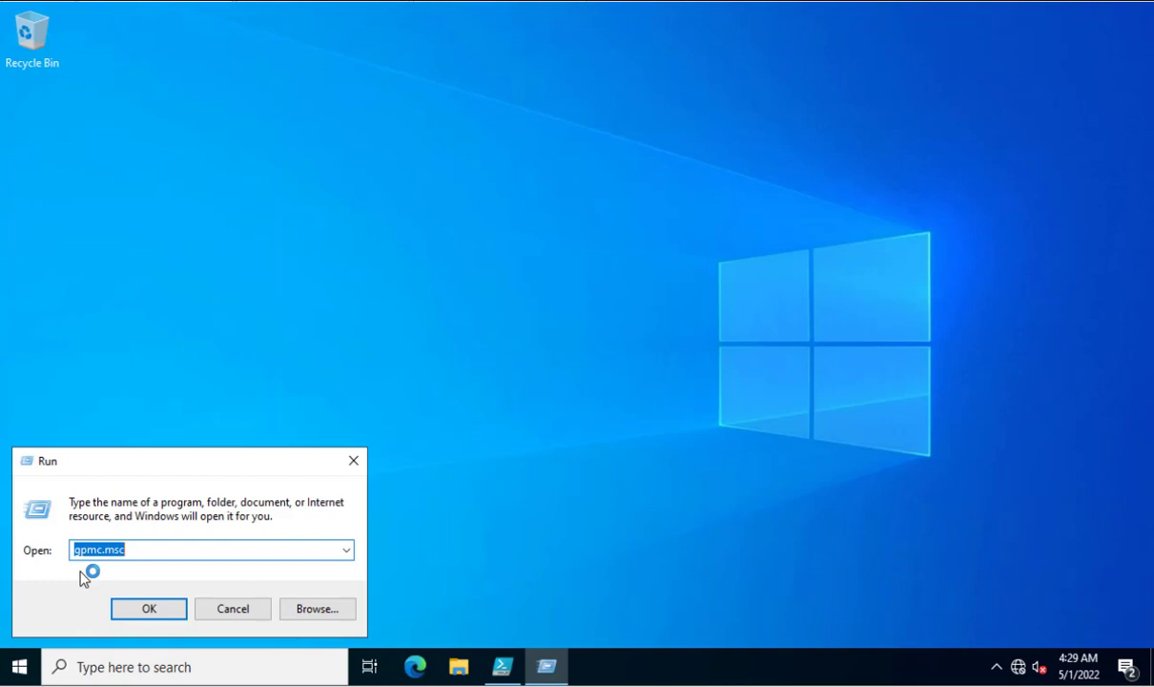
pyautogui.write('regedit')
pyautogui.press('Return')
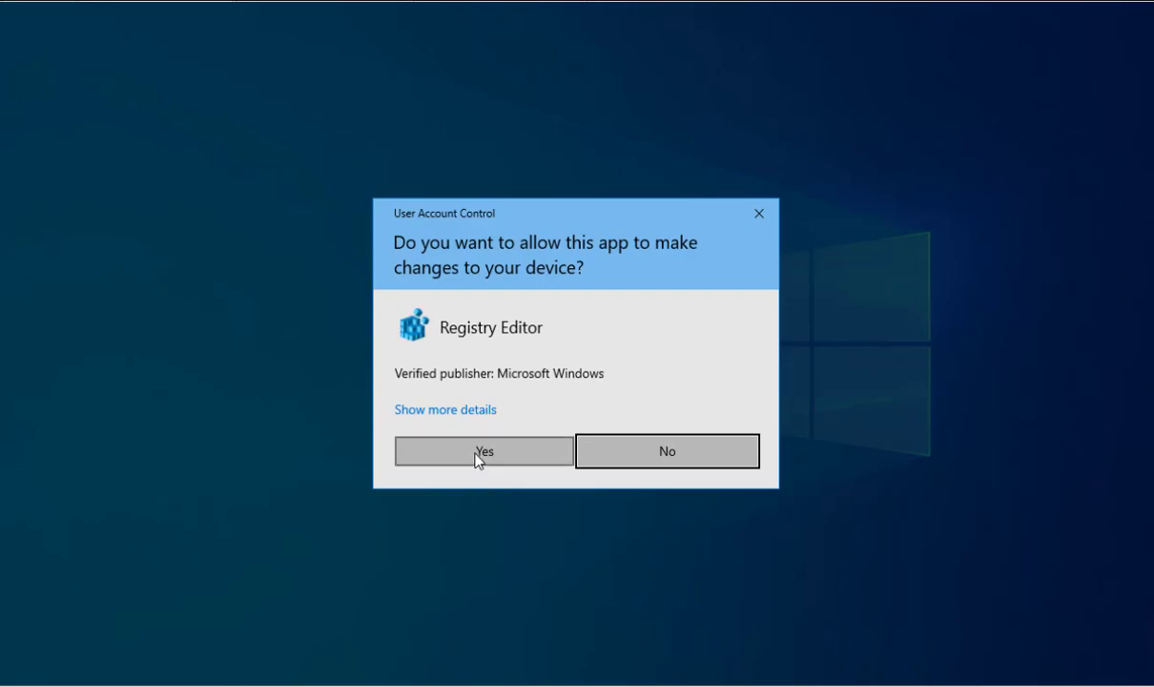
pyautogui.click(475, 455)
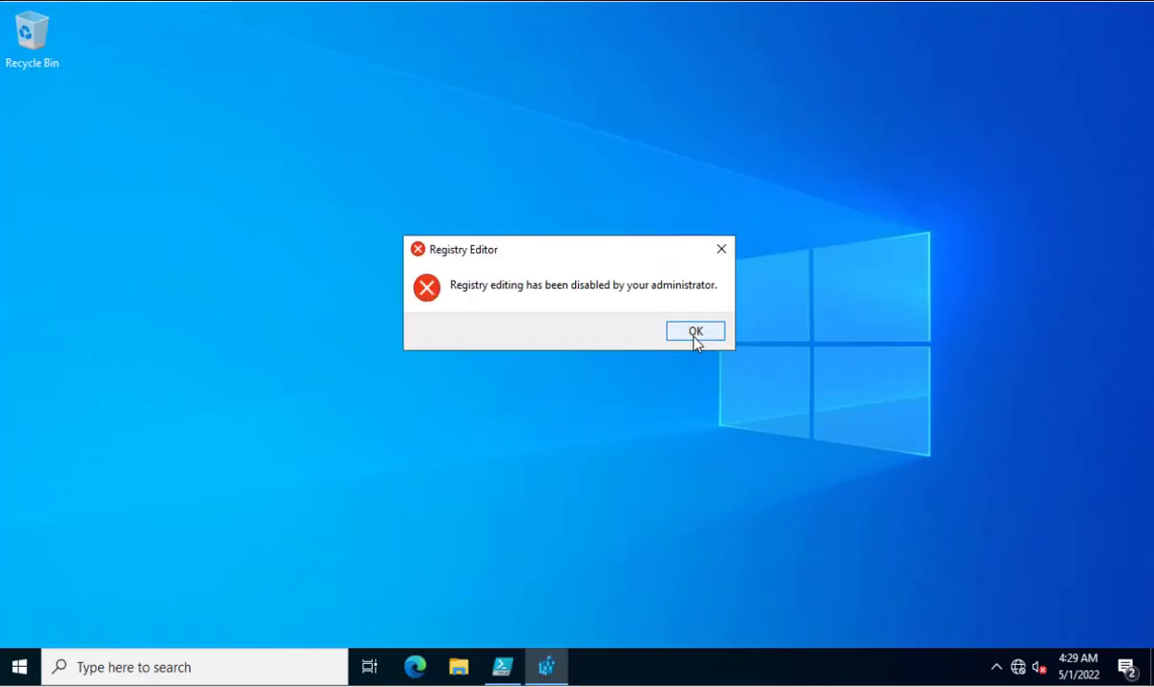
pyautogui.click(695, 334)
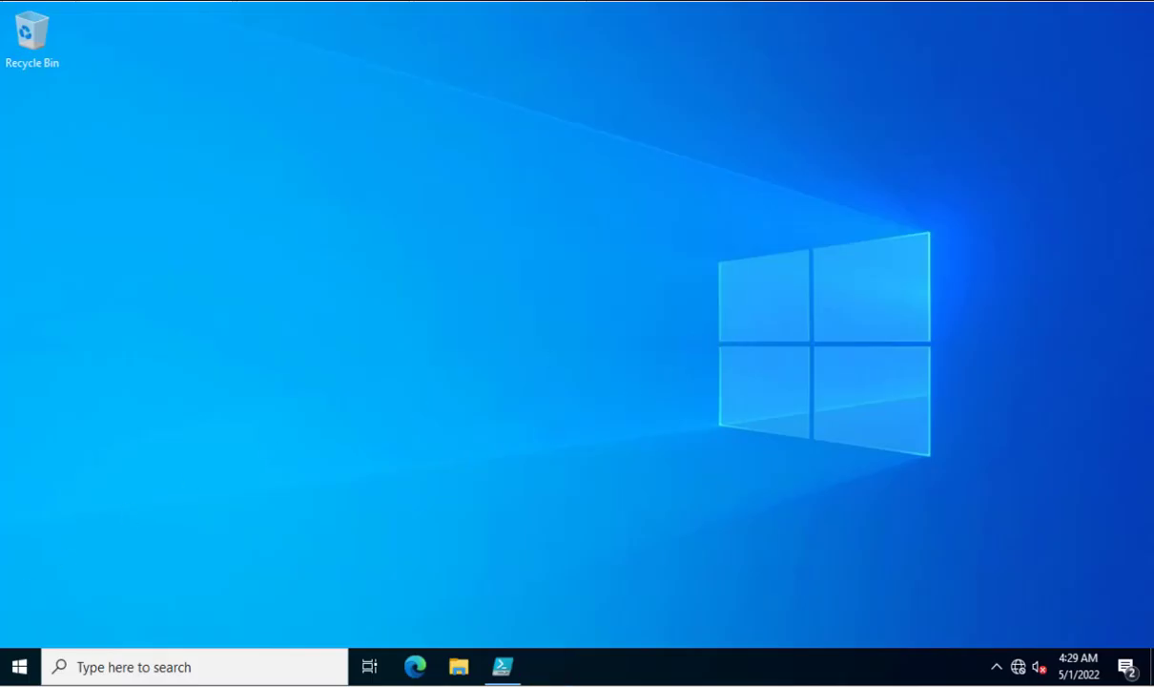
pyautogui.rightClick(13, 673)
pyautogui.click(69, 583)
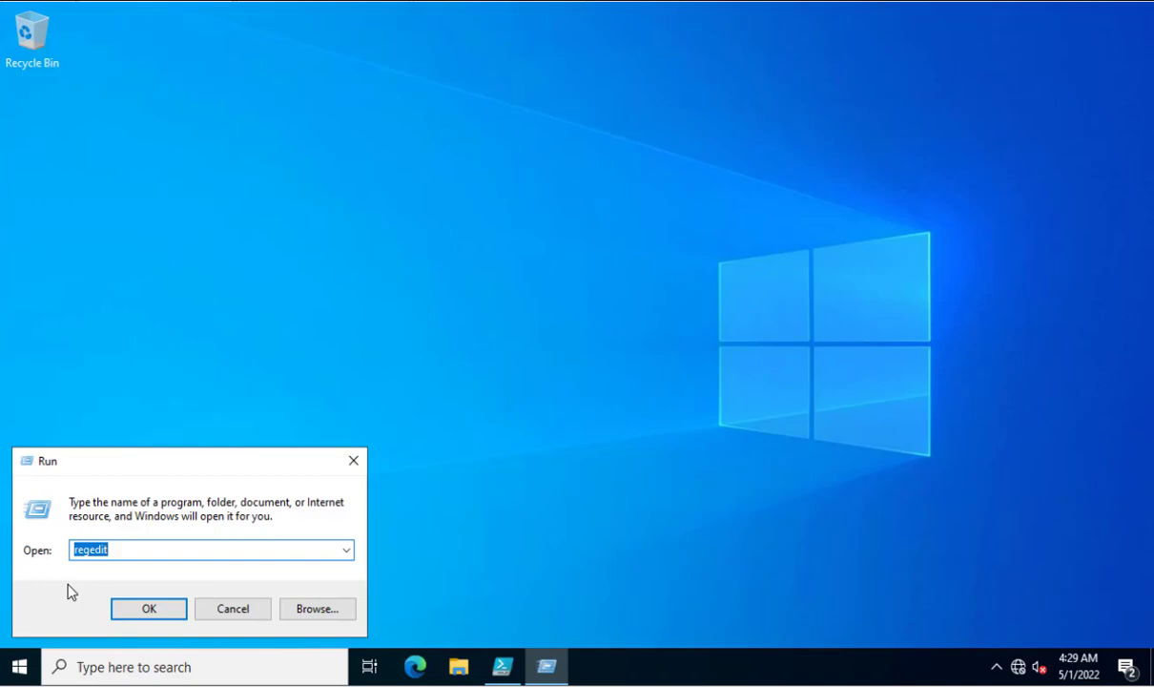
pyautogui.press('Return')
pyautogui.click(481, 453)
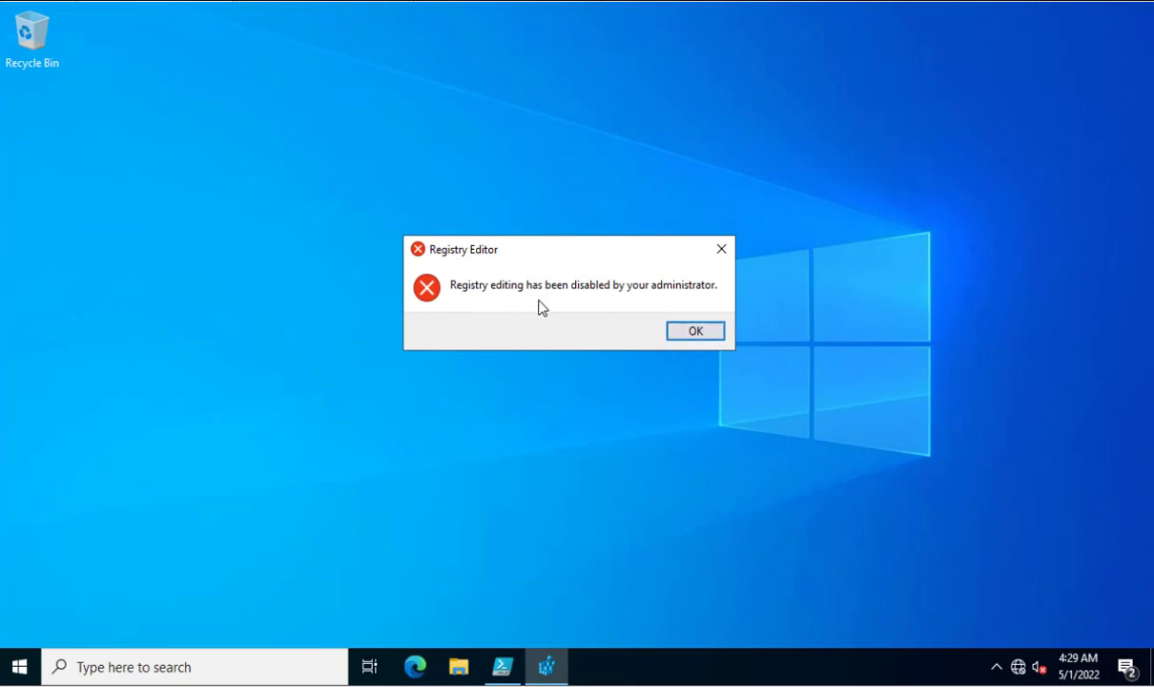
pyautogui.click(689, 331)
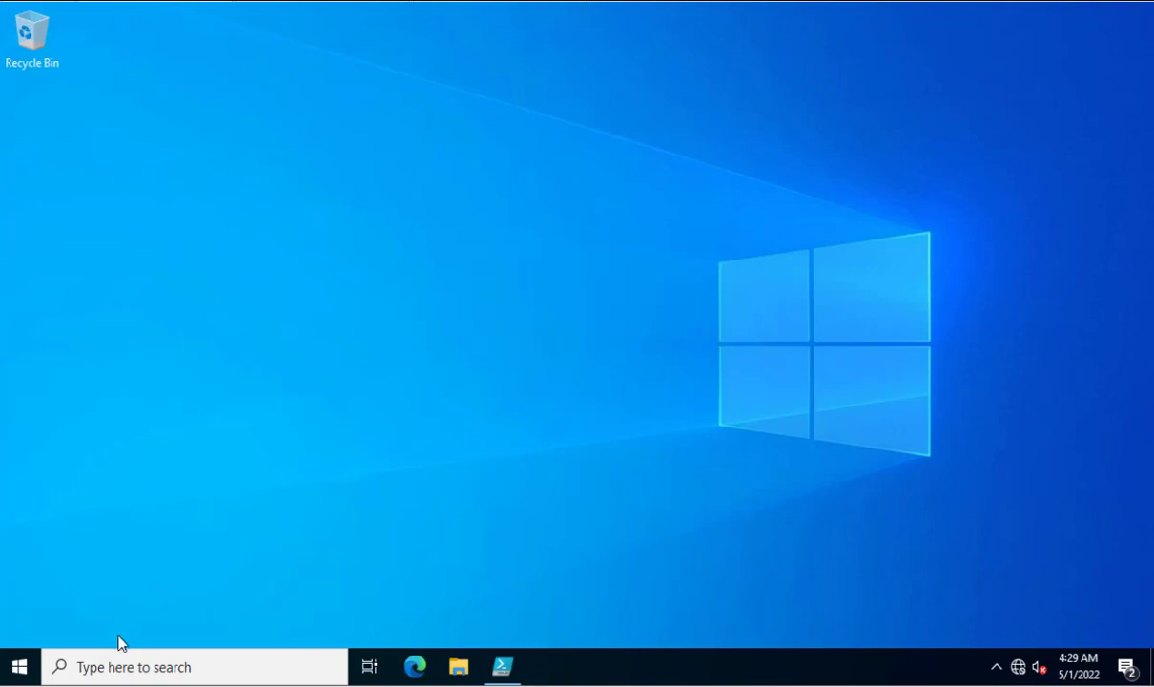
# Reopen the Group Policy Management console by running gpmc.msc.
pyautogui.rightClick(21, 674)
pyautogui.click(77, 583)
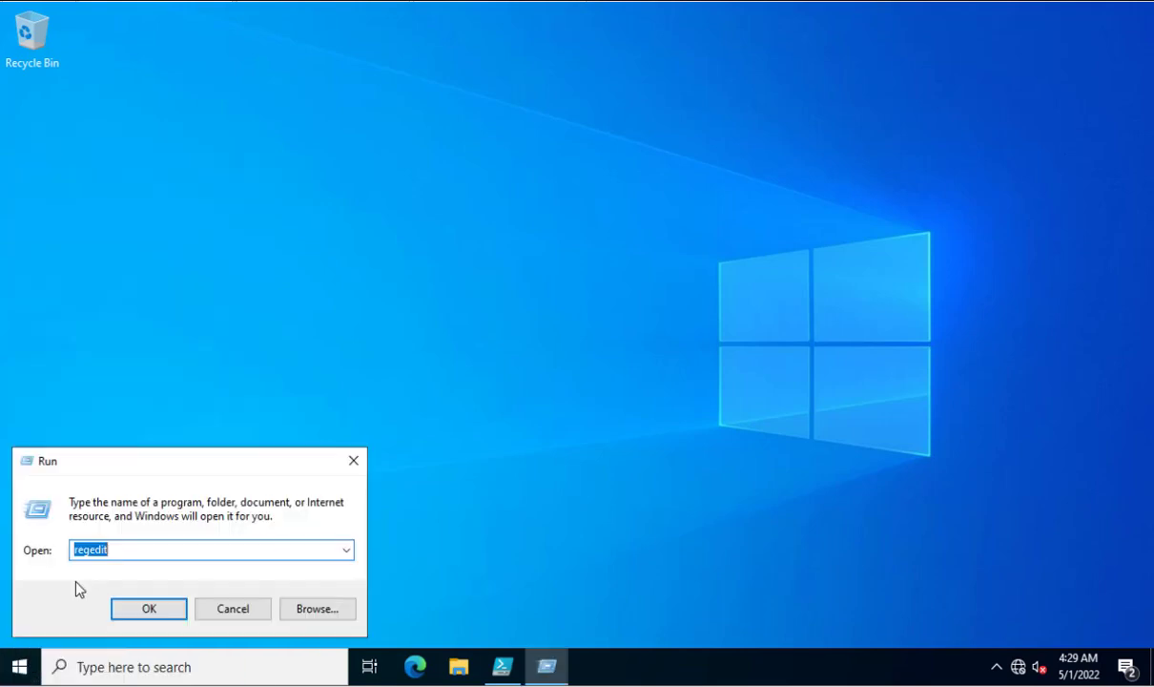
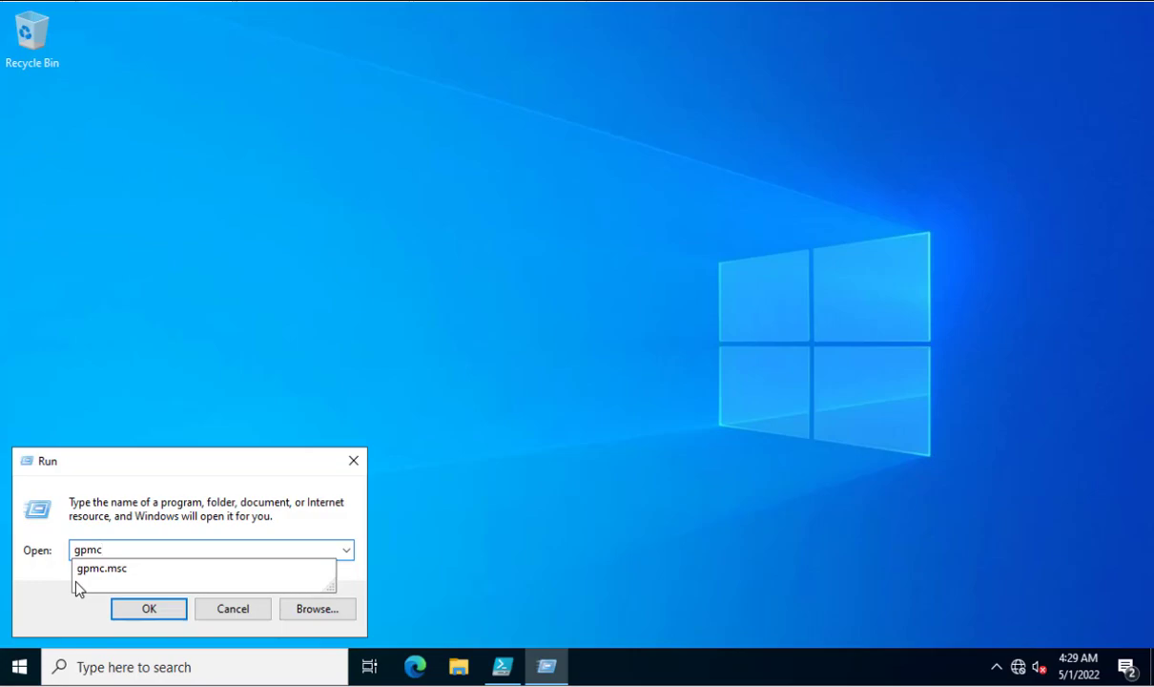
pyautogui.press('Down')
pyautogui.press('Return')
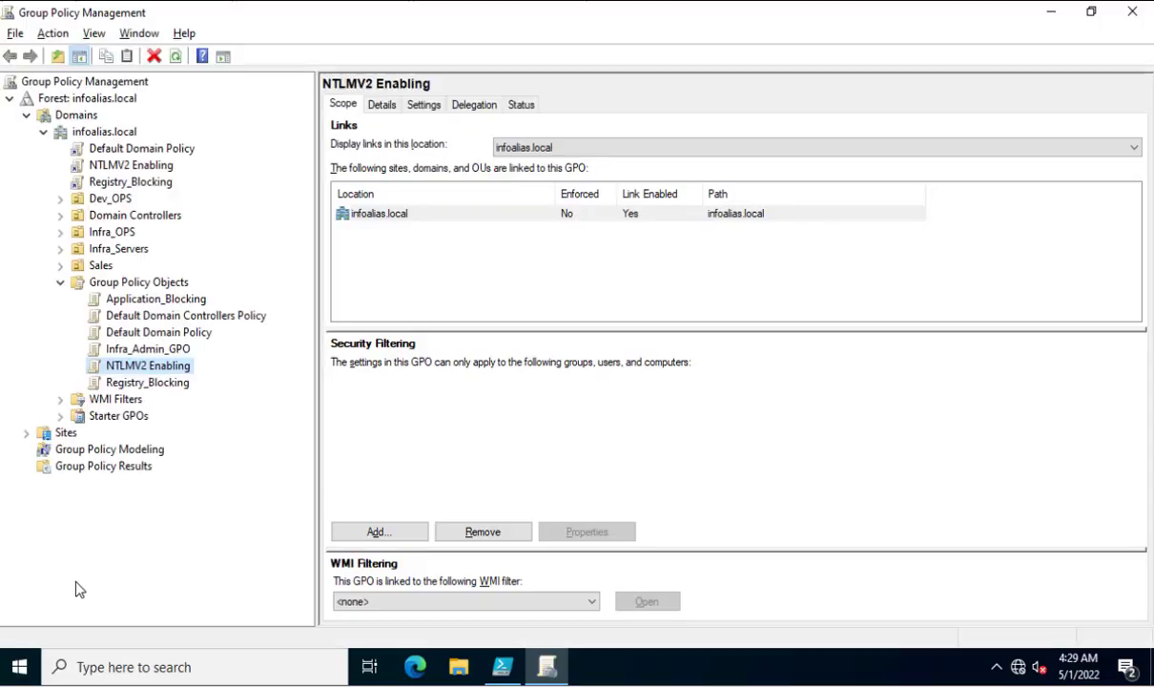
# Open the advanced delegation security settings of the Registry_Blocking GPO and look through its groups and users.
pyautogui.click(160, 384)
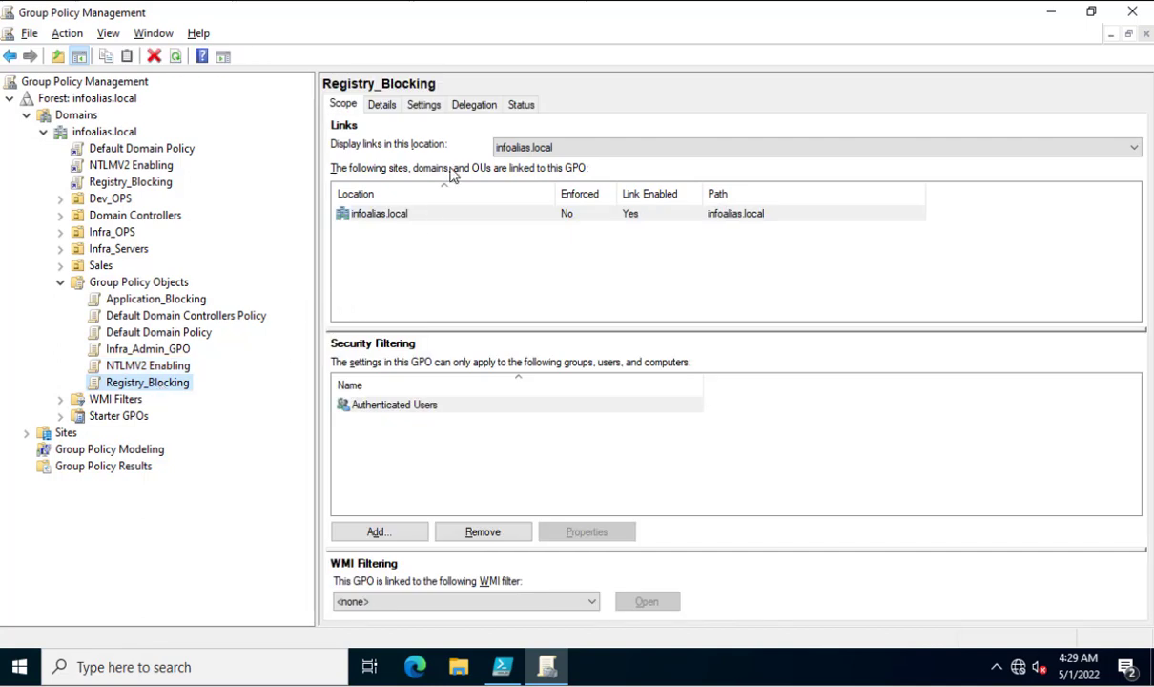
pyautogui.click(474, 107)
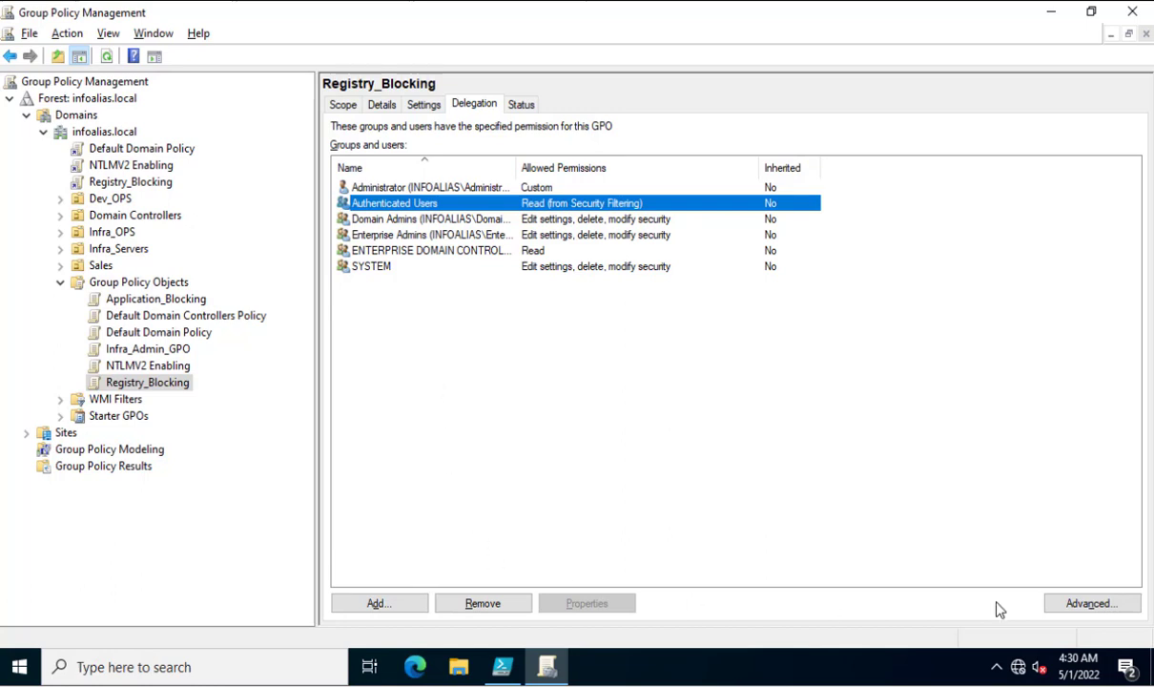
pyautogui.click(1065, 607)
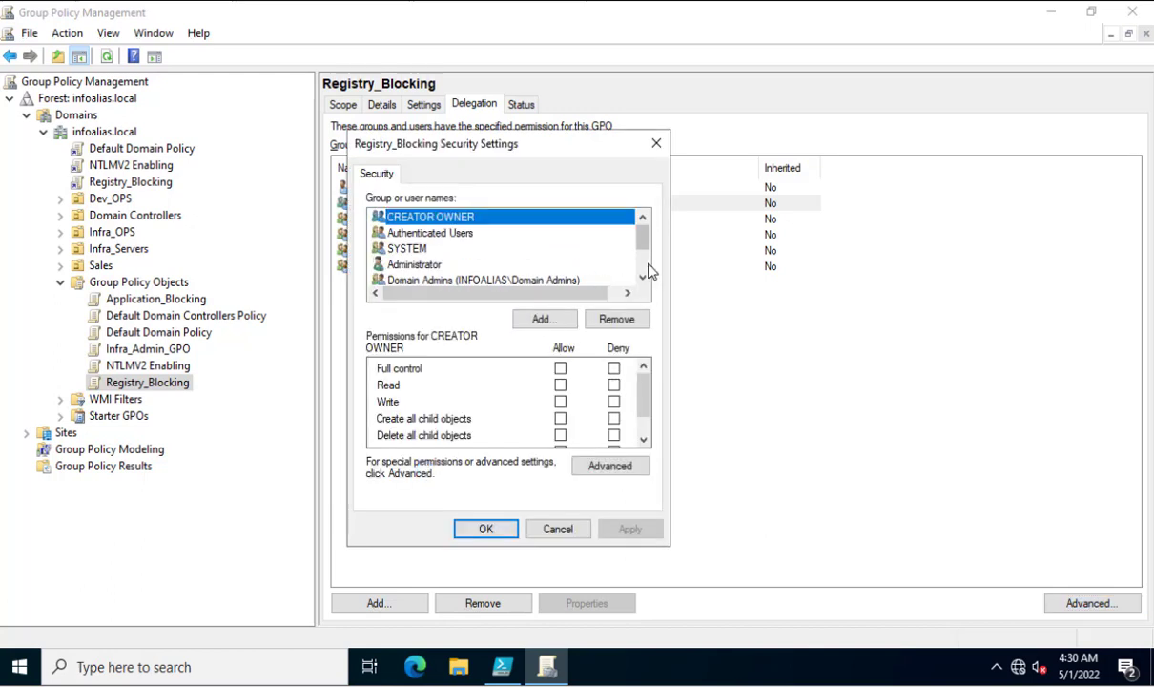
pyautogui.scroll(-1, 649, 272)
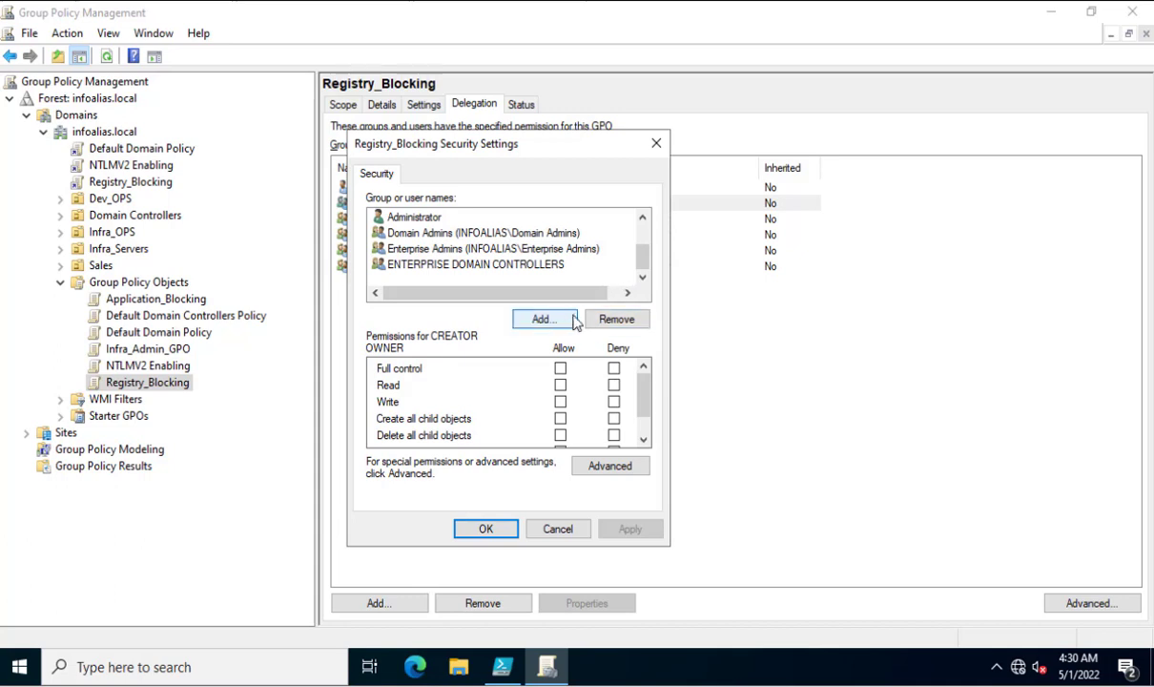
# Add the admin user account to the Registry_Blocking GPO's security list.
pyautogui.click(542, 319)
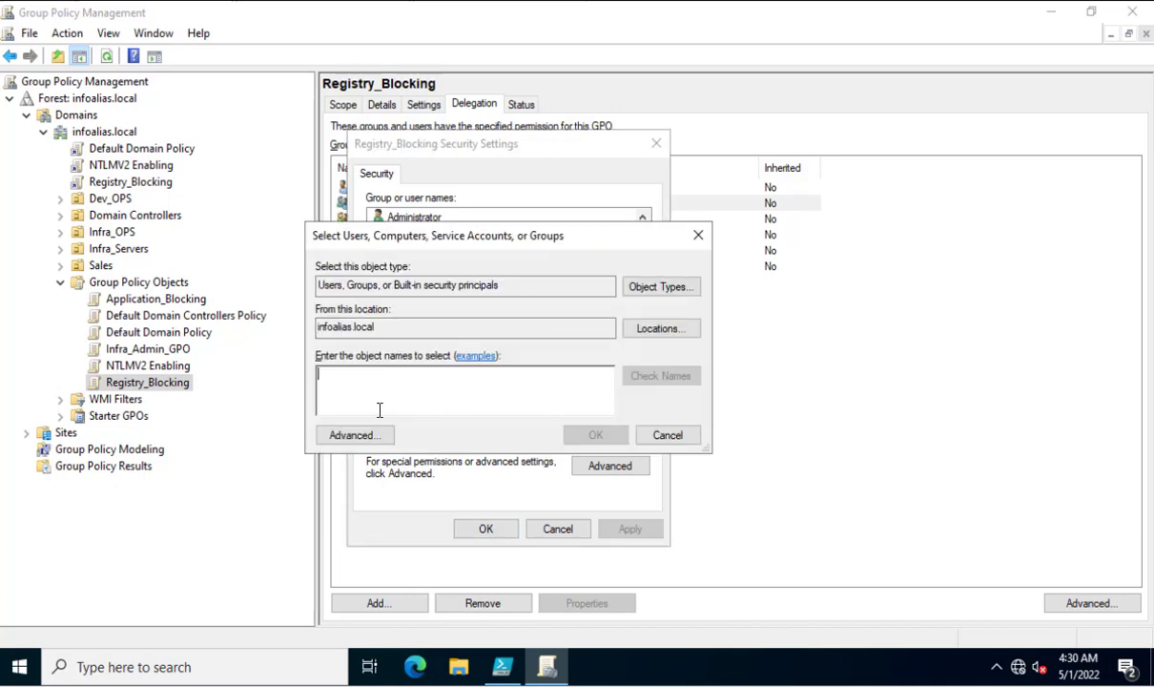
pyautogui.write('admin')
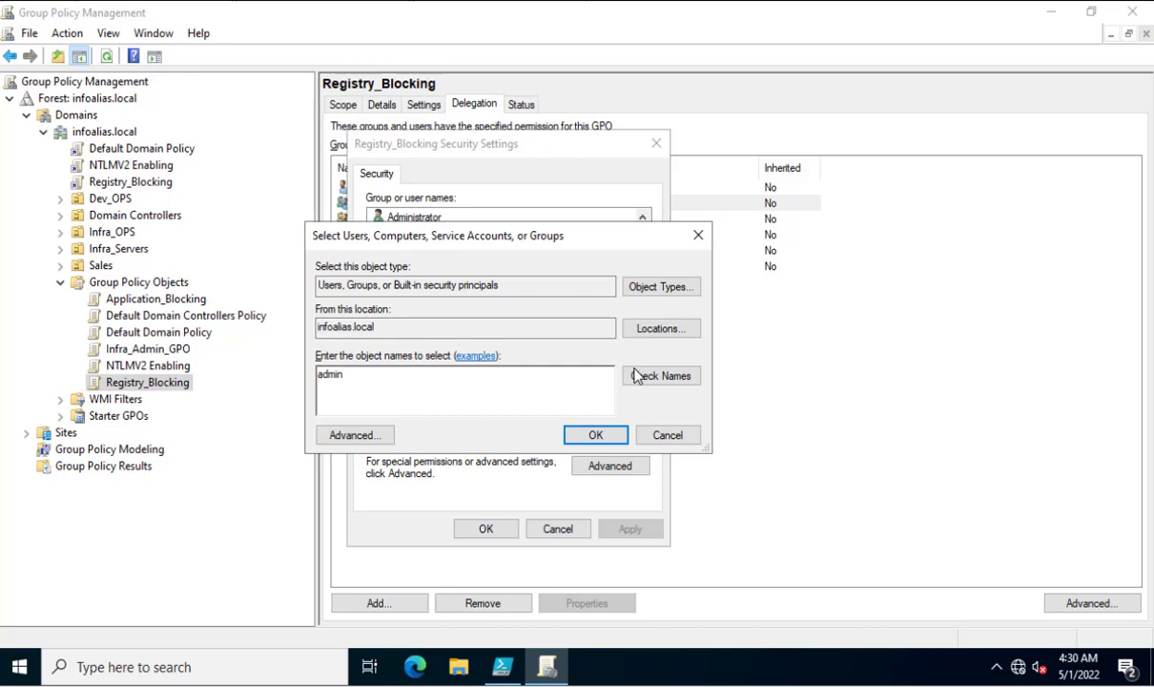
pyautogui.click(646, 376)
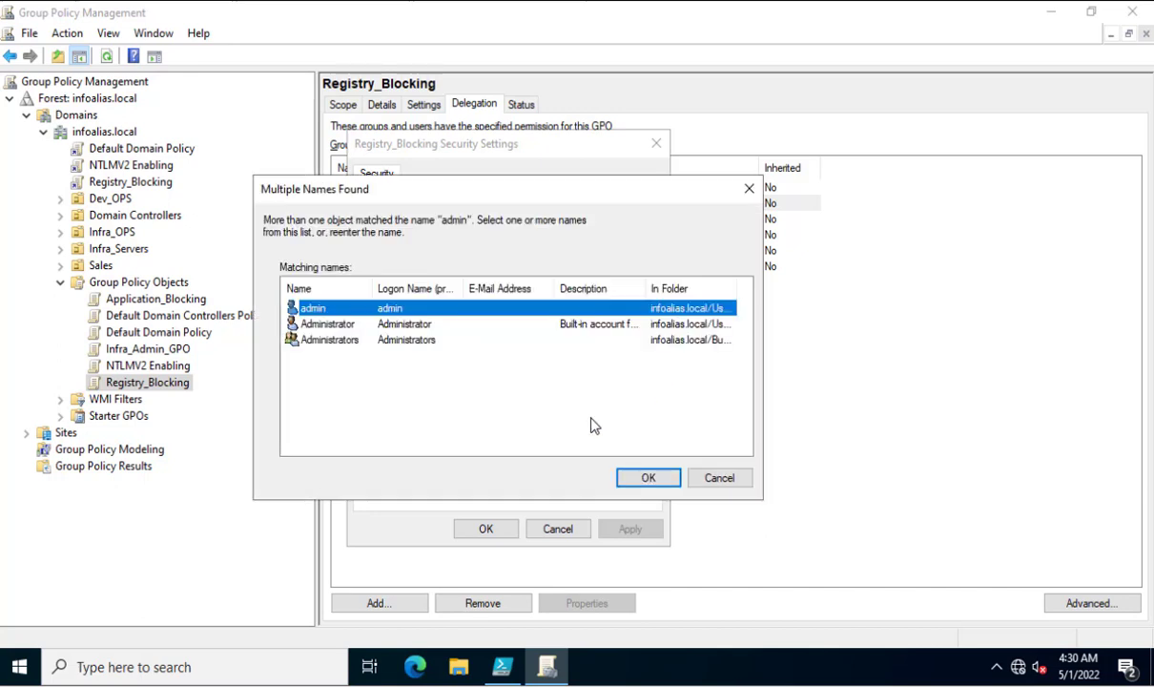
pyautogui.click(647, 477)
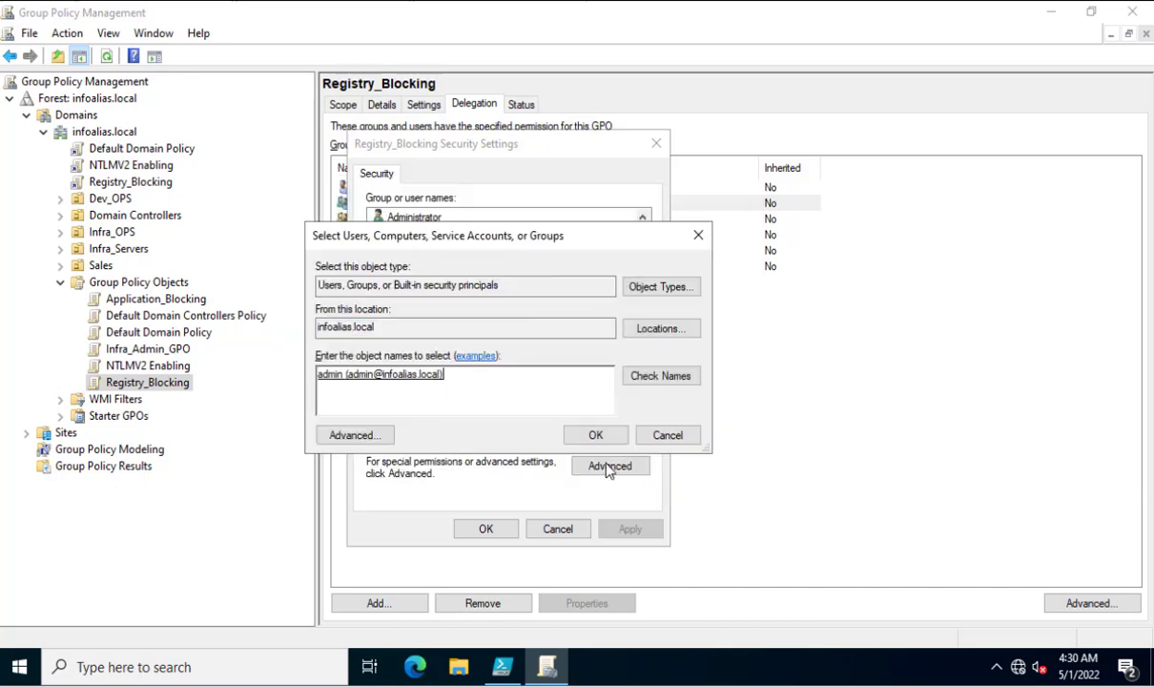
pyautogui.click(595, 435)
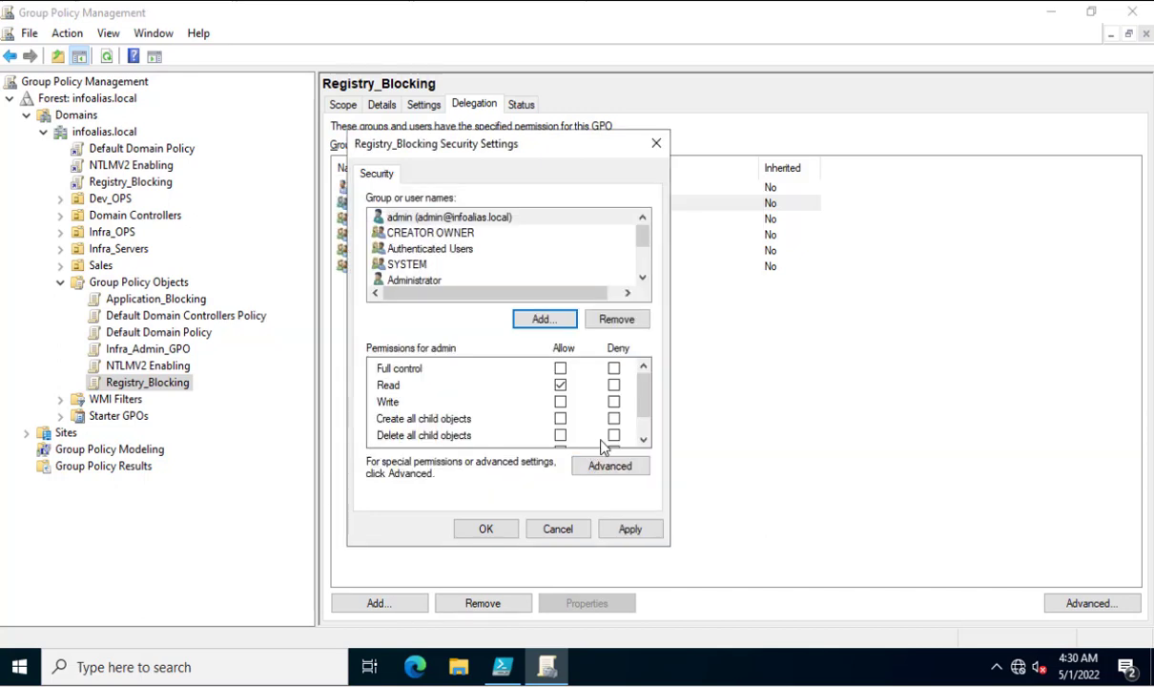
# Deny the admin account the Apply group policy permission on the Registry_Blocking GPO, apply the change and close Group Policy Management.
pyautogui.moveTo(646, 408); pyautogui.dragTo(649, 438)
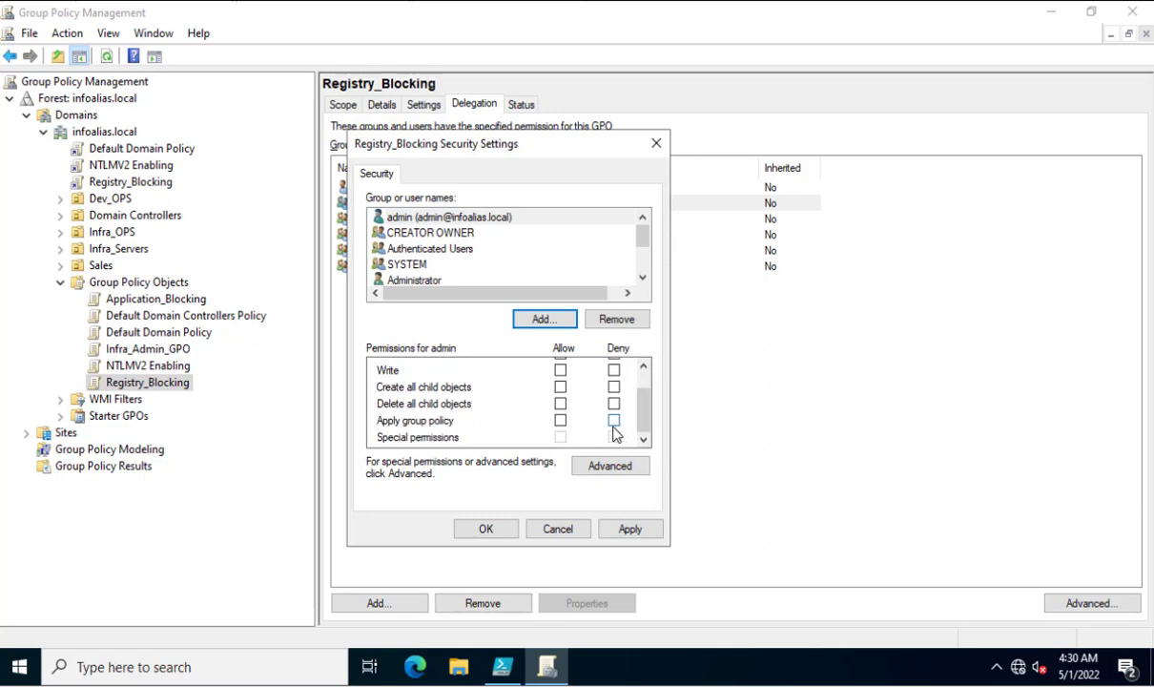
pyautogui.click(615, 421)
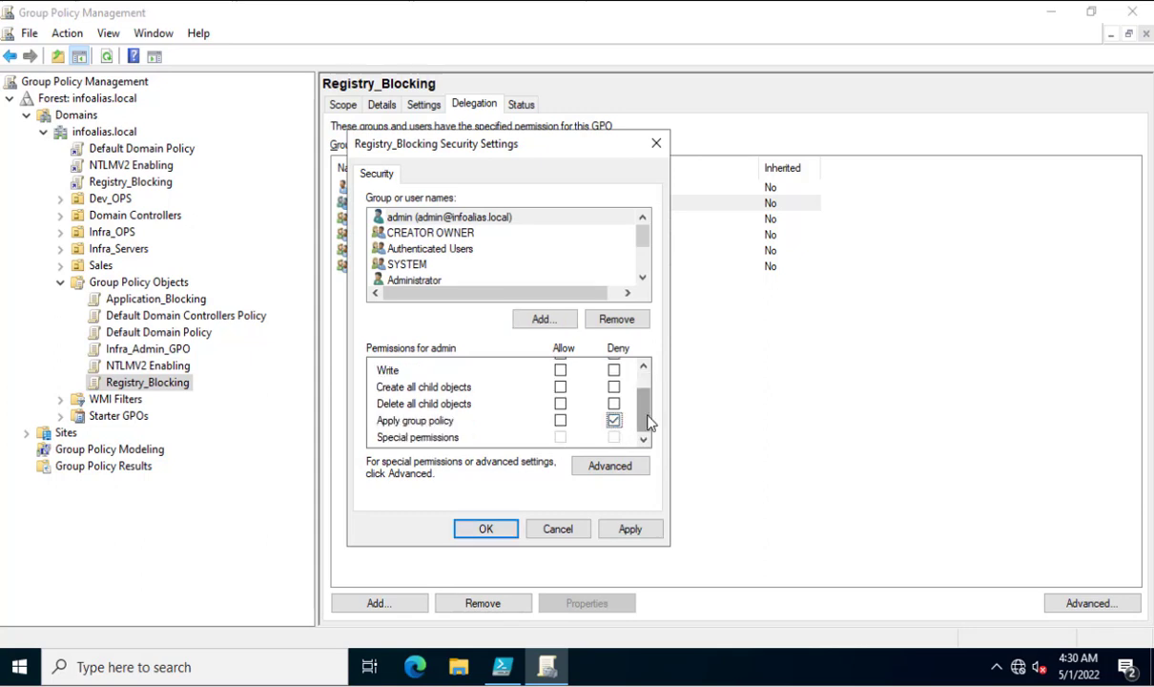
pyautogui.moveTo(647, 422)
pyautogui.mouseDown()
pyautogui.moveTo(629, 361)
pyautogui.moveTo(645, 441)
pyautogui.mouseUp()
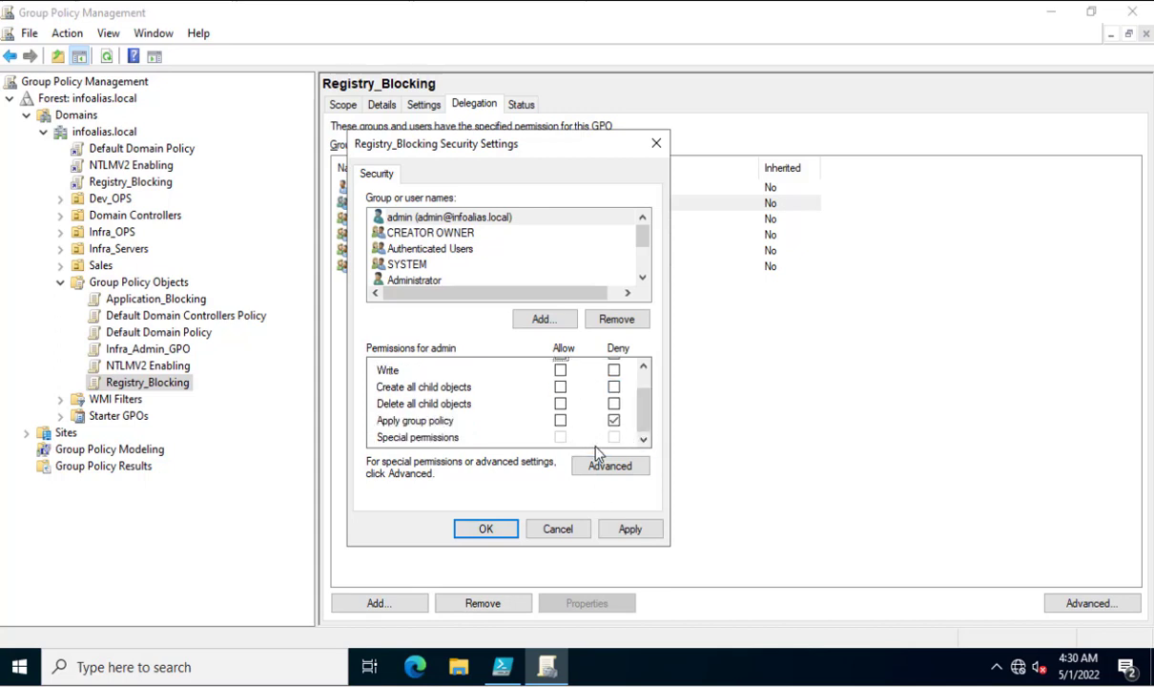
pyautogui.click(614, 421)
pyautogui.click(614, 420)
pyautogui.click(628, 529)
pyautogui.click(484, 528)
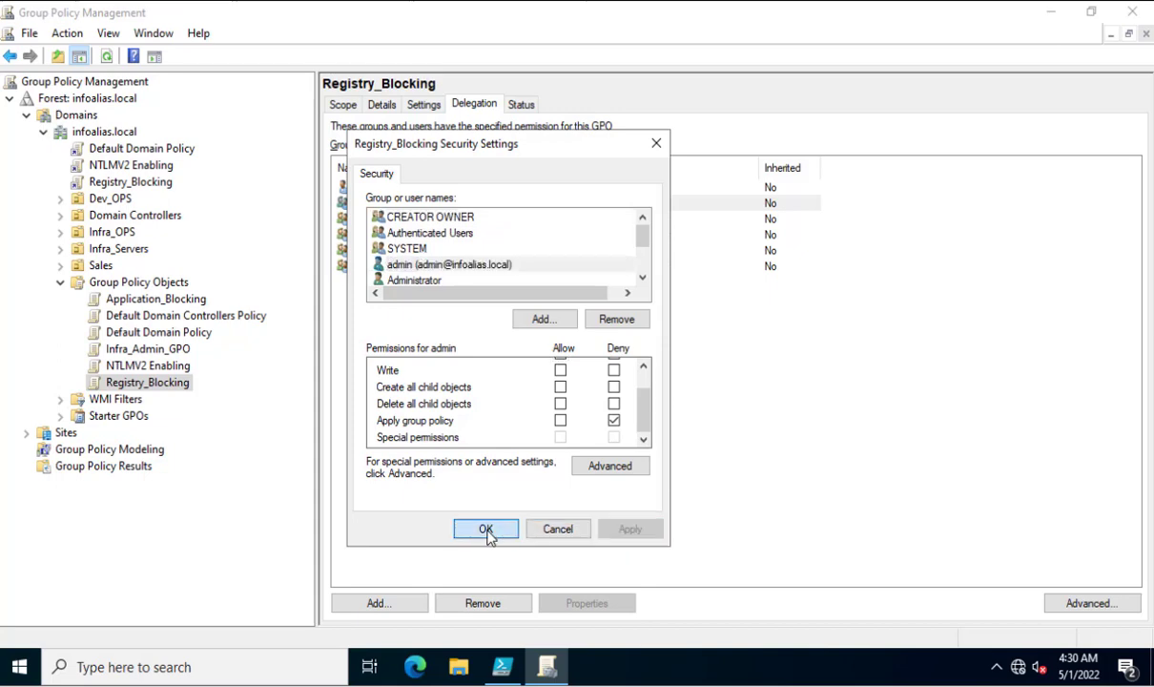
pyautogui.click(1131, 11)
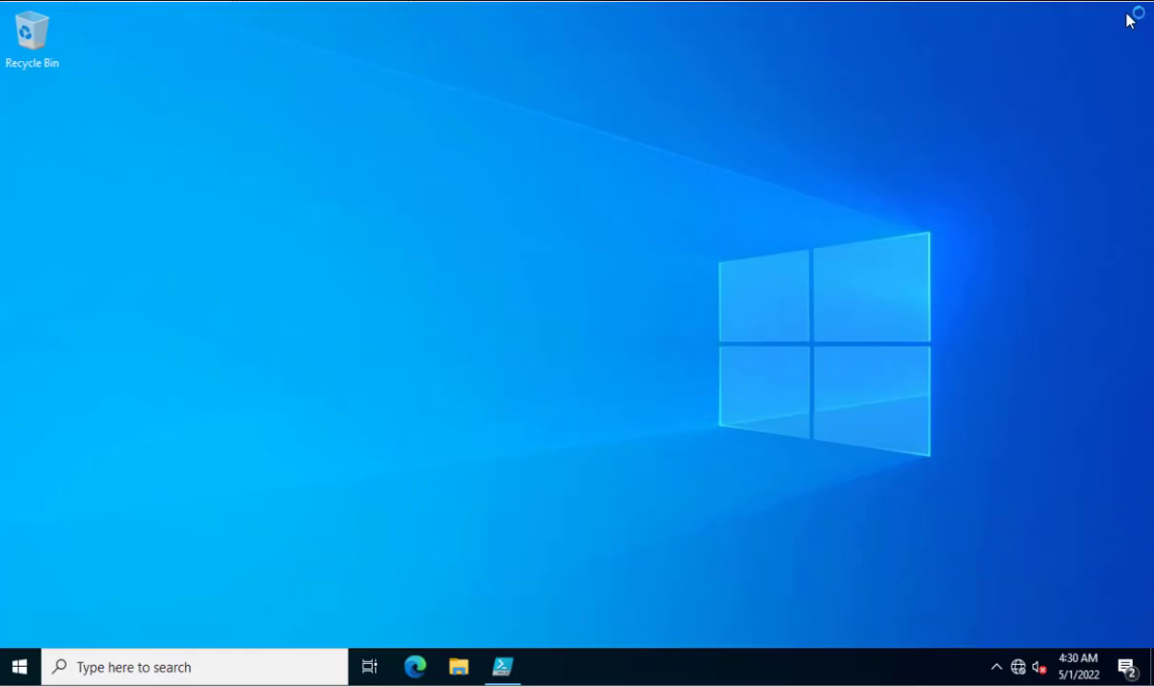
# Launch Command Prompt and force a Group Policy refresh with gpupdate /force.
pyautogui.rightClick(19, 667)
pyautogui.click(71, 577)
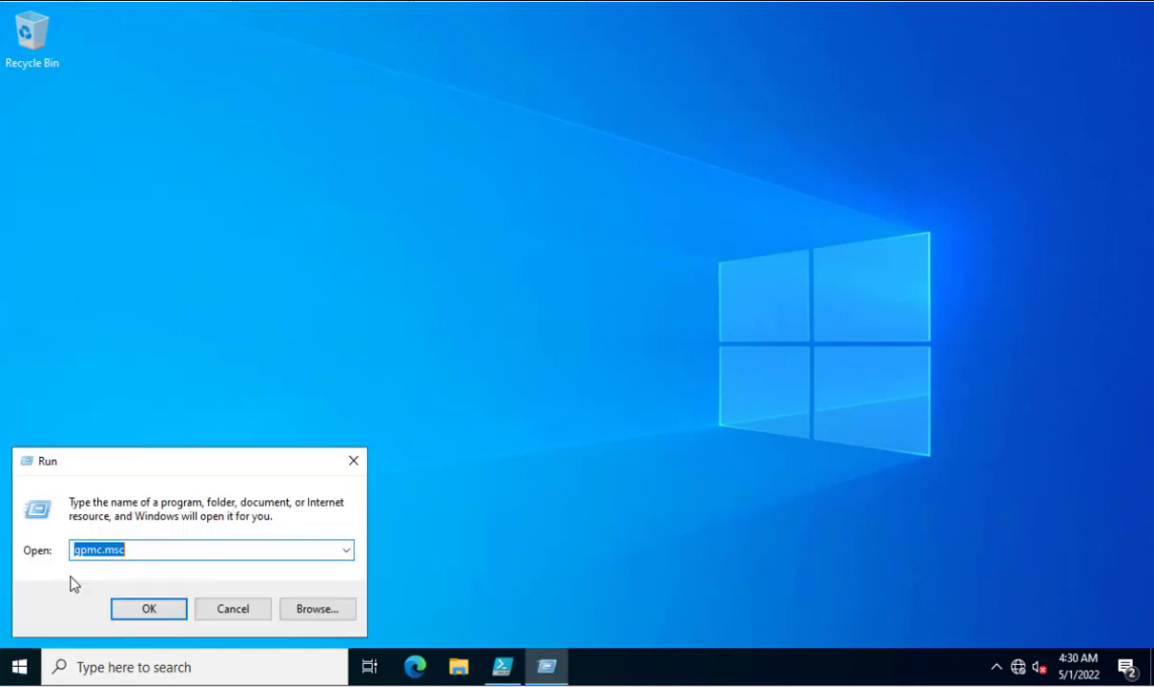
pyautogui.write('cmd')
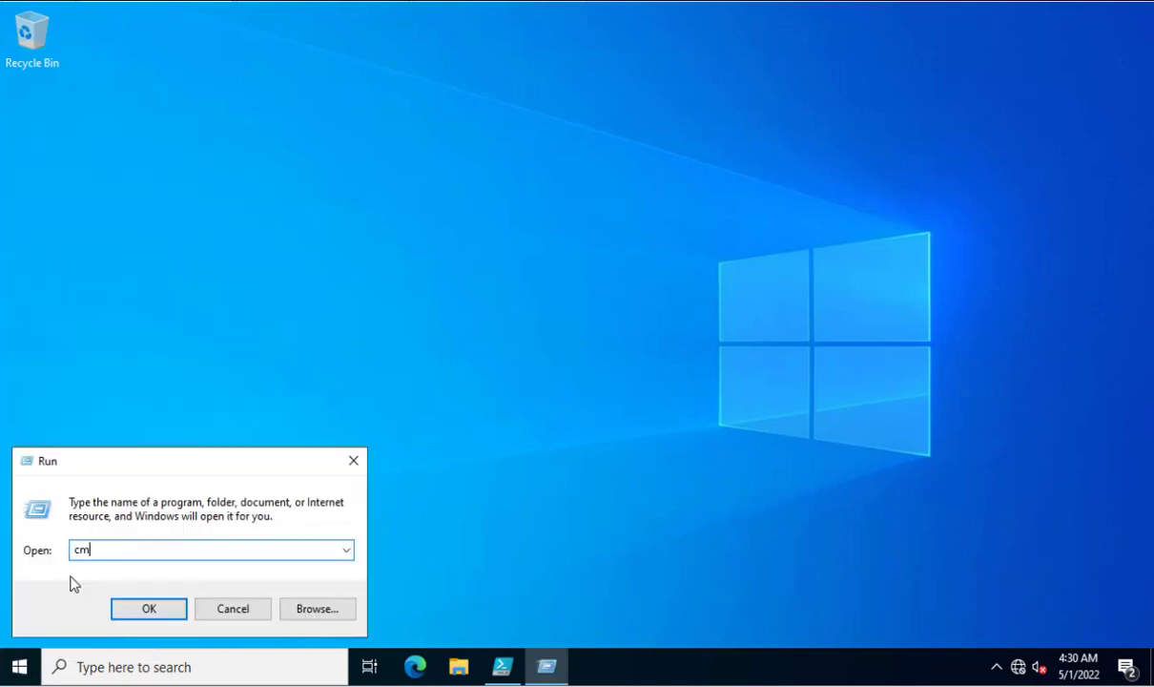
pyautogui.press('Return')
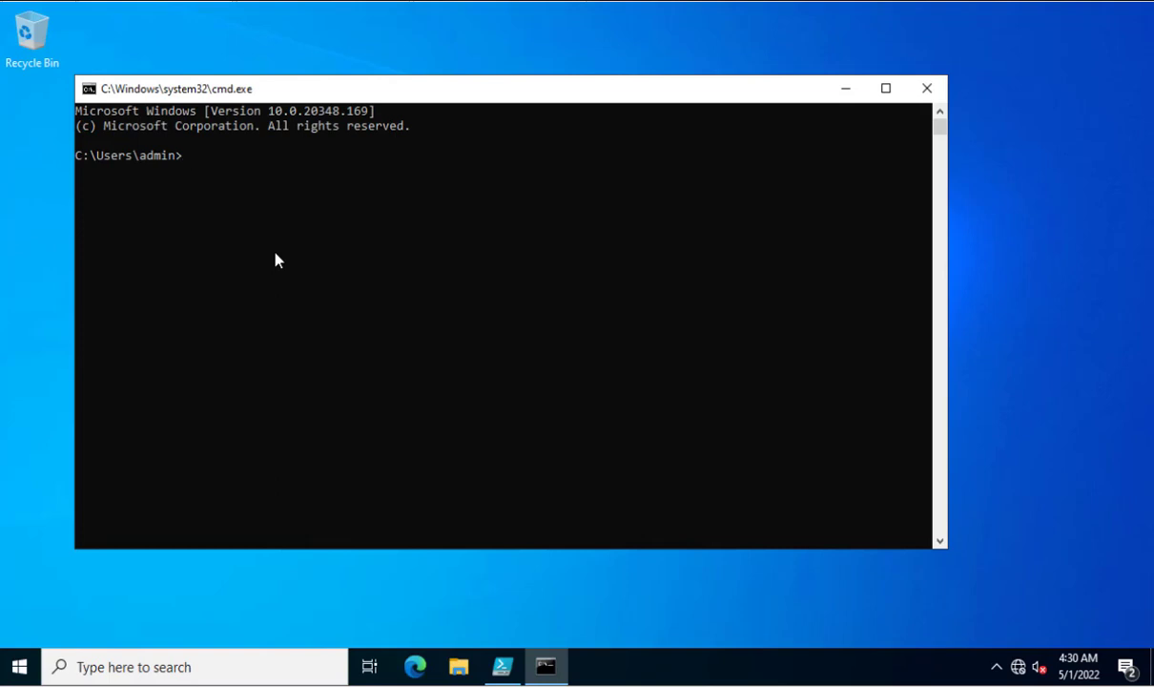
pyautogui.write('gpupdate /force')
pyautogui.press('Return')
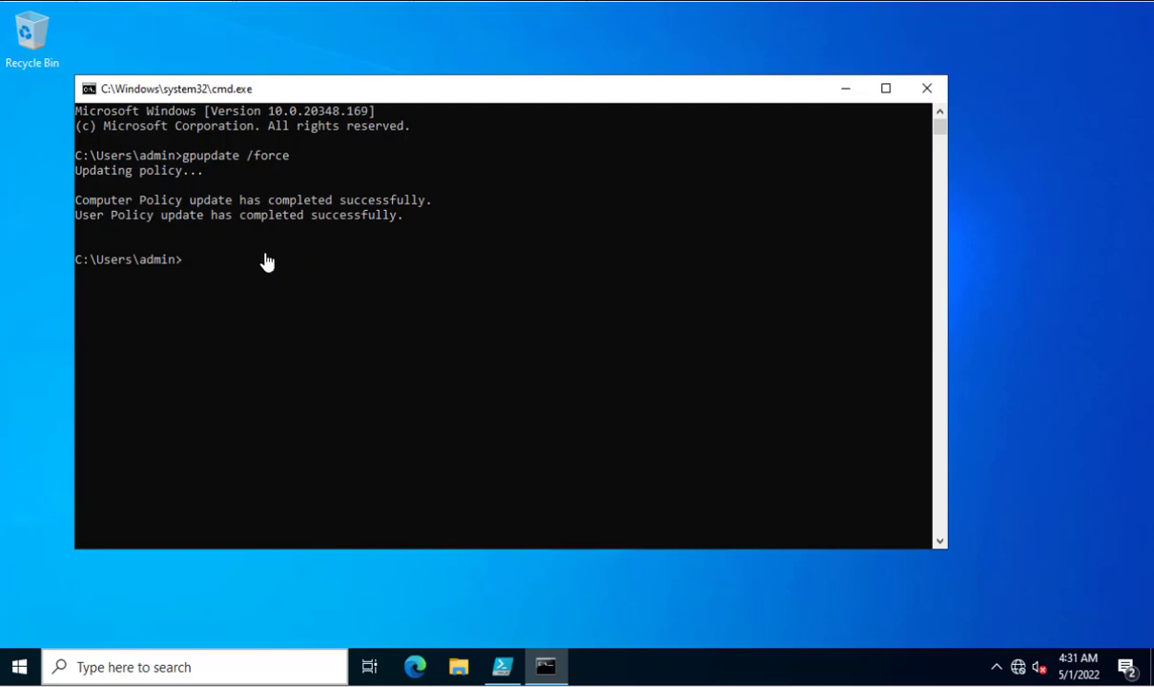
# Open the Registry Editor by running regedit and allow it to make changes to the device.
pyautogui.rightClick(21, 667)
pyautogui.click(79, 576)
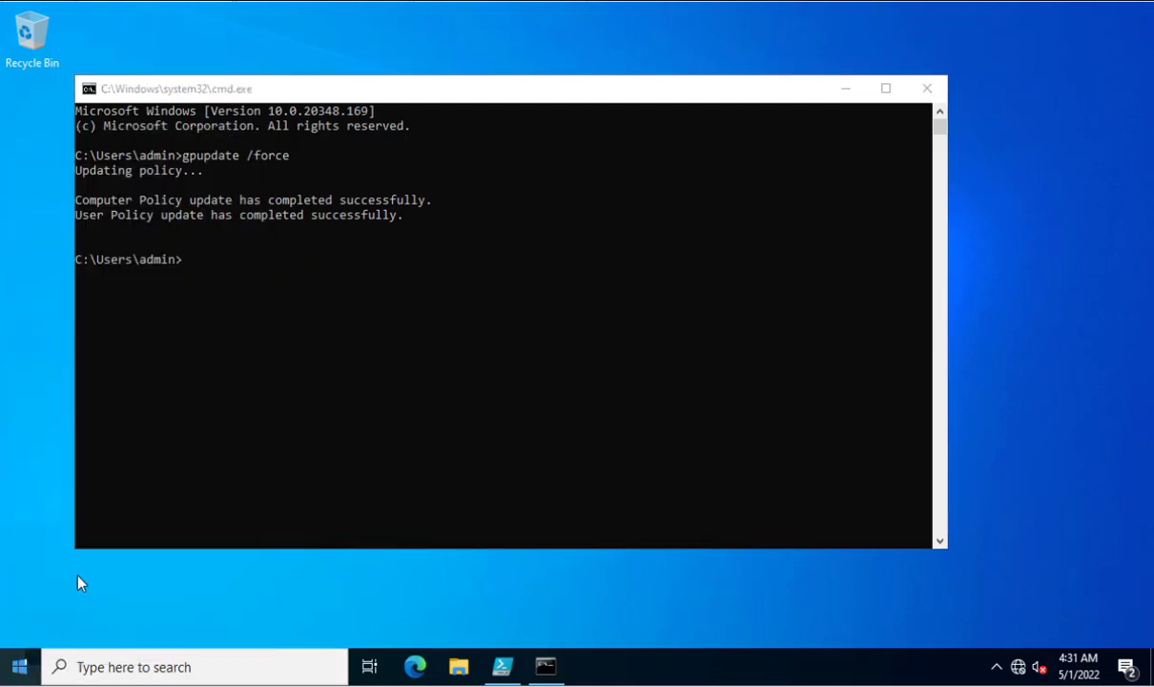
pyautogui.write('reged')
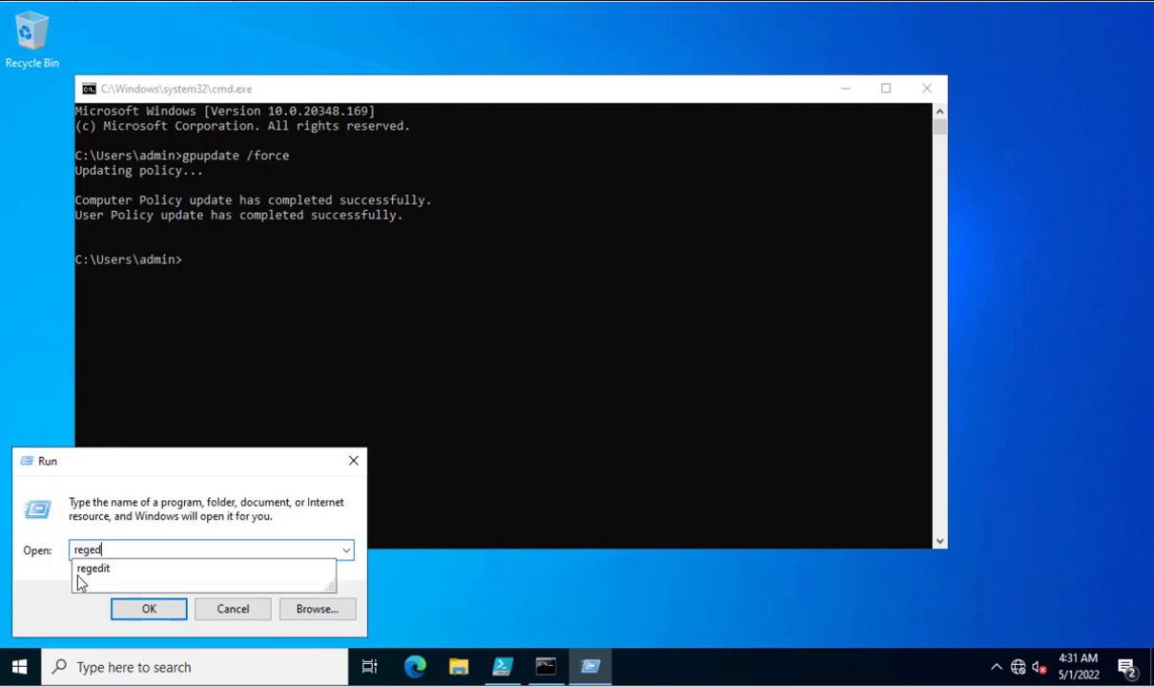
pyautogui.write('it')
pyautogui.press('Return')
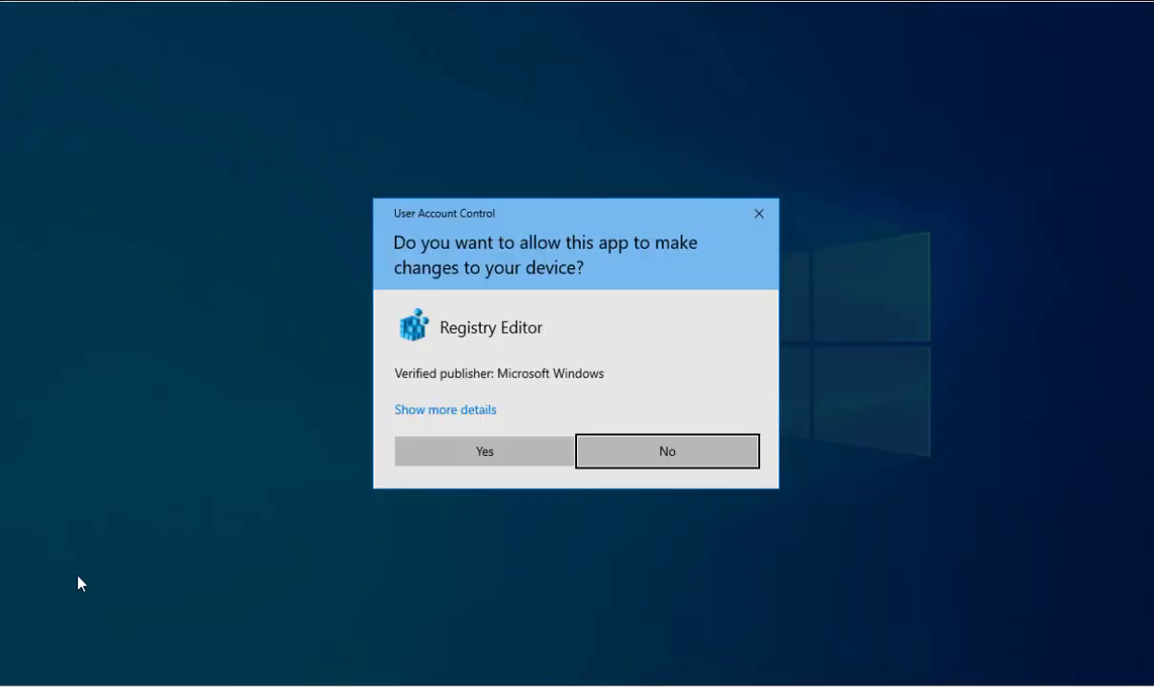
pyautogui.click(467, 454)
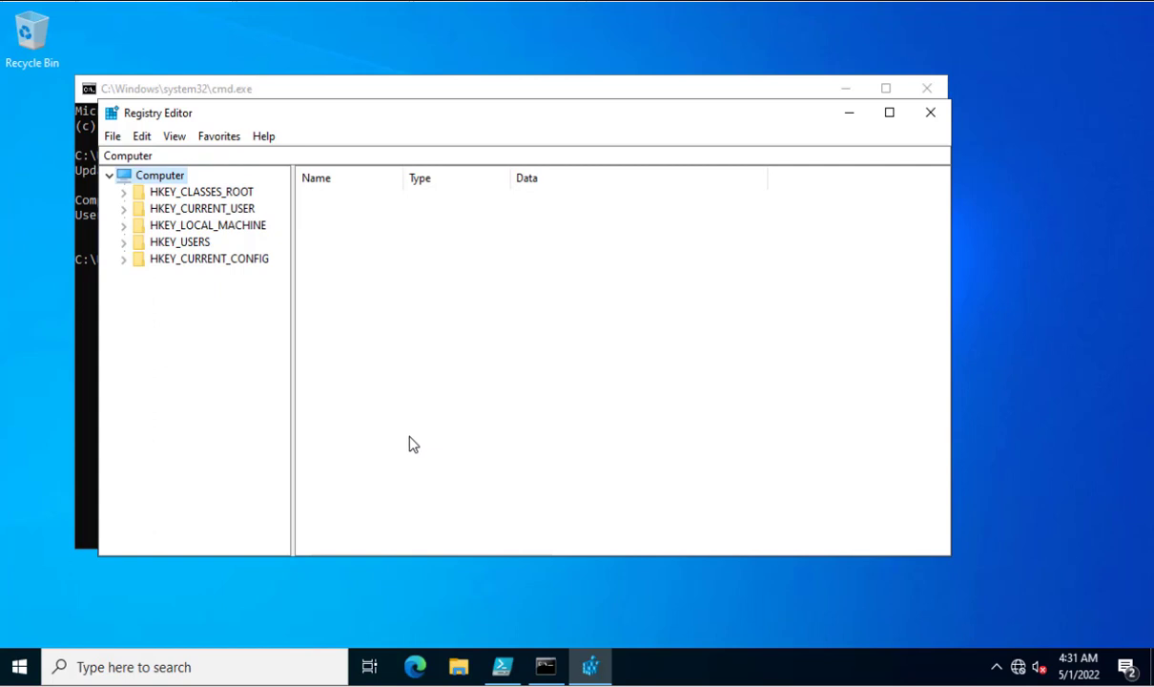
# Browse to HKEY_LOCAL_MACHINE\SYSTEM\CurrentControlSet\Control and widen the value name column.
pyautogui.click(124, 227)
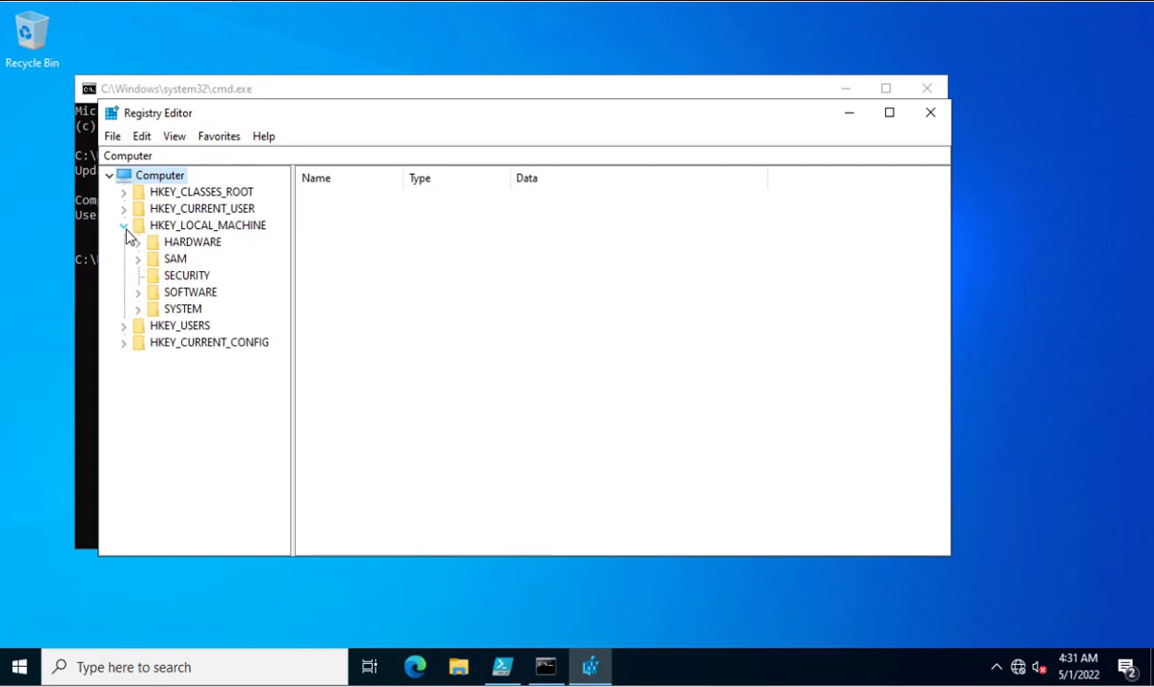
pyautogui.click(139, 312)
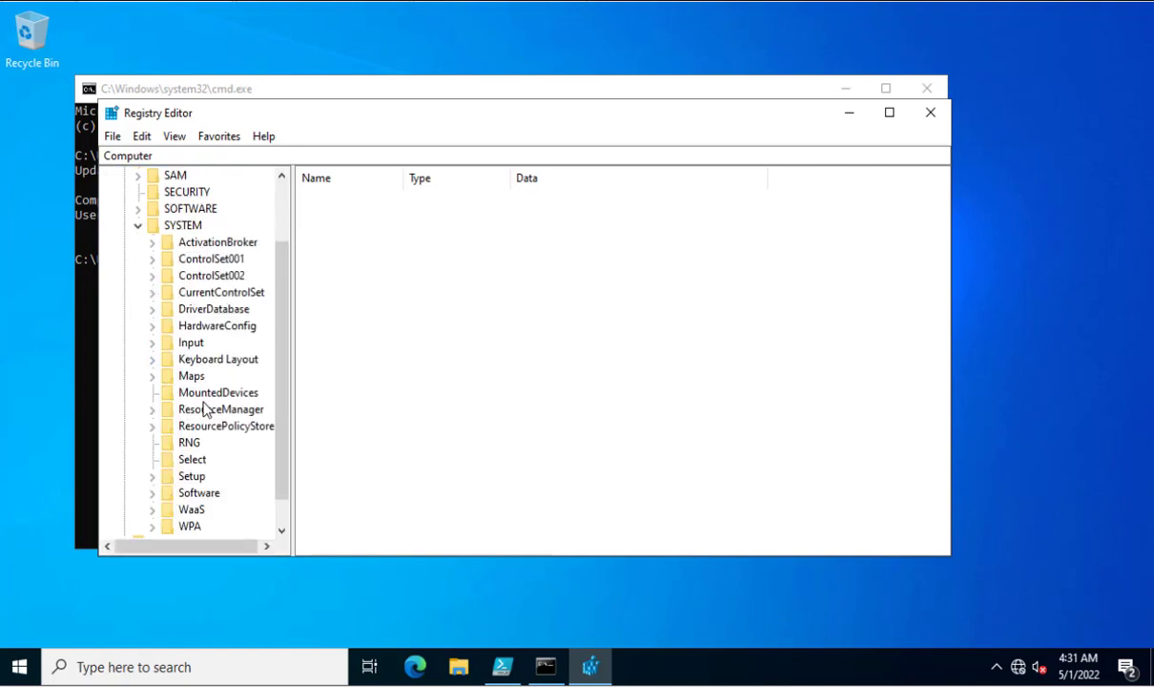
pyautogui.doubleClick(205, 291)
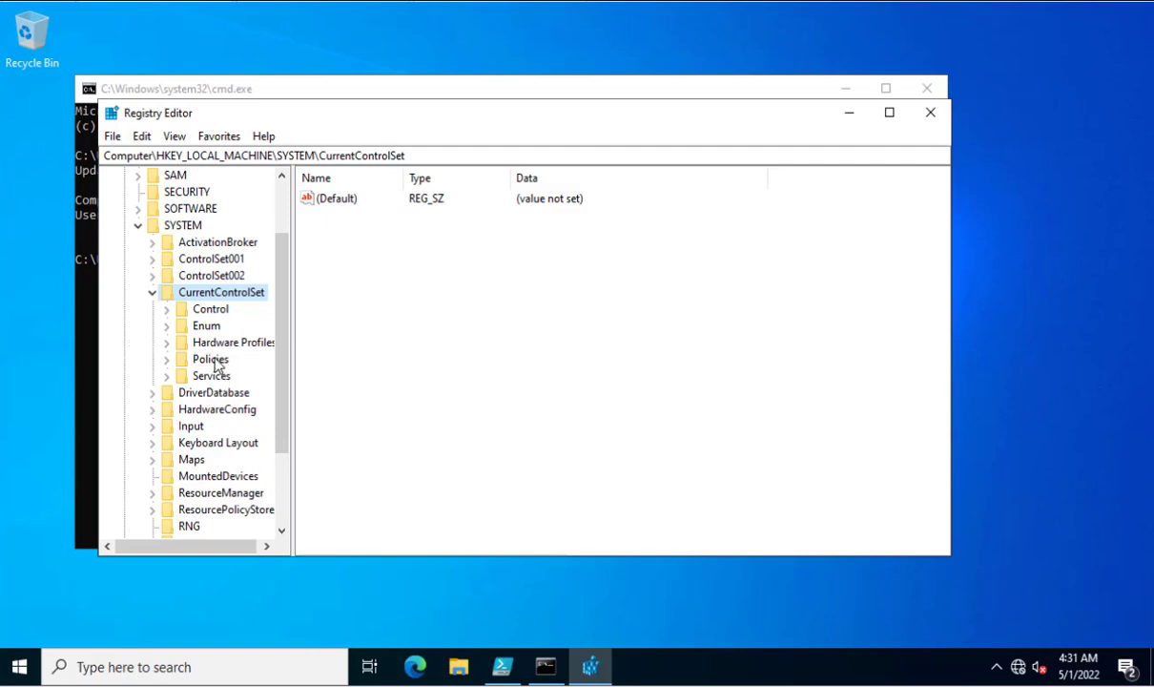
pyautogui.doubleClick(200, 308)
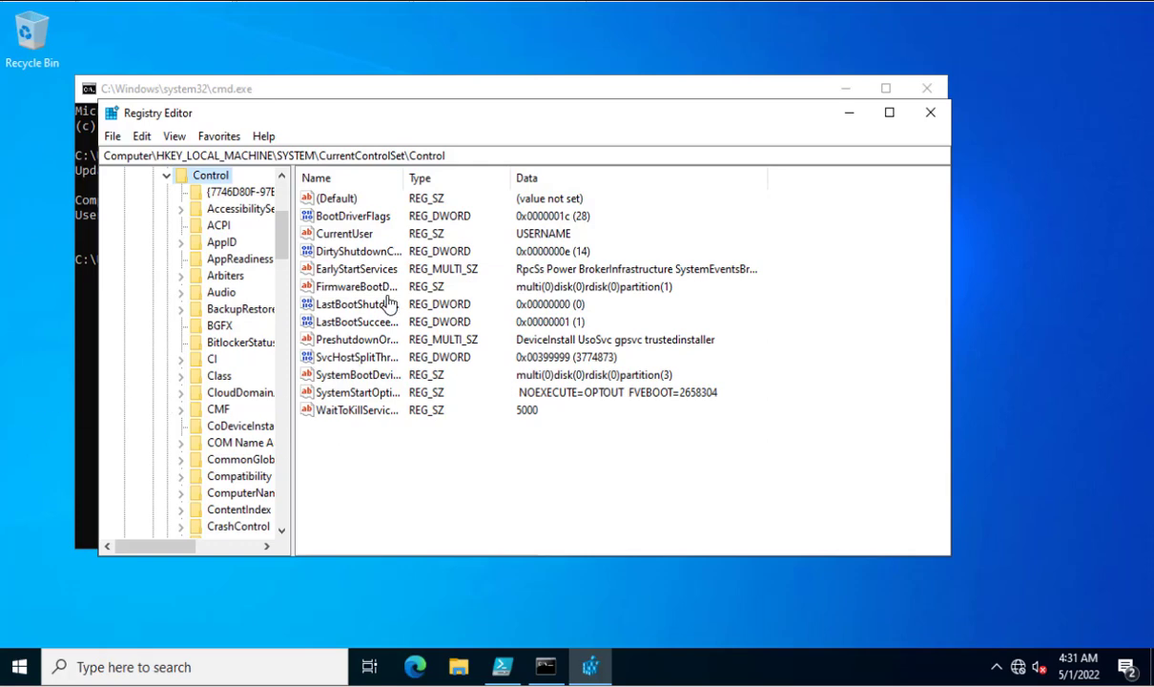
pyautogui.click(397, 174)
pyautogui.moveTo(543, 172); pyautogui.dragTo(549, 172)
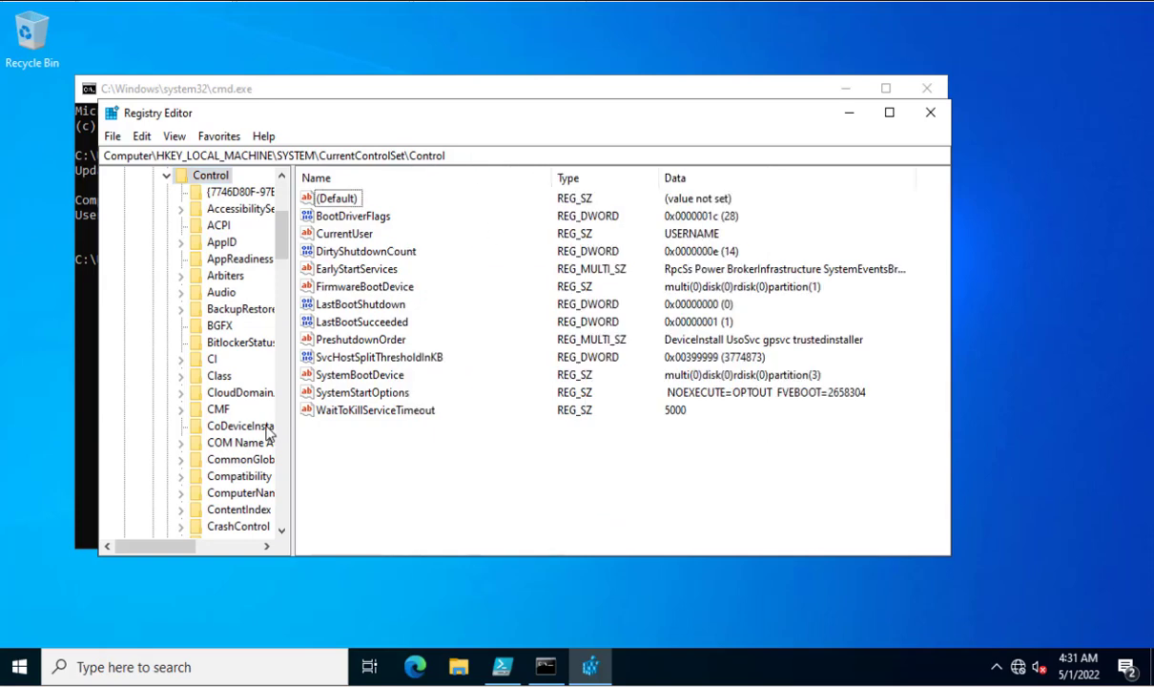
# Open the Lsa key under Control and set its lmcompatibilitylevel value to 0.
pyautogui.click(234, 460)
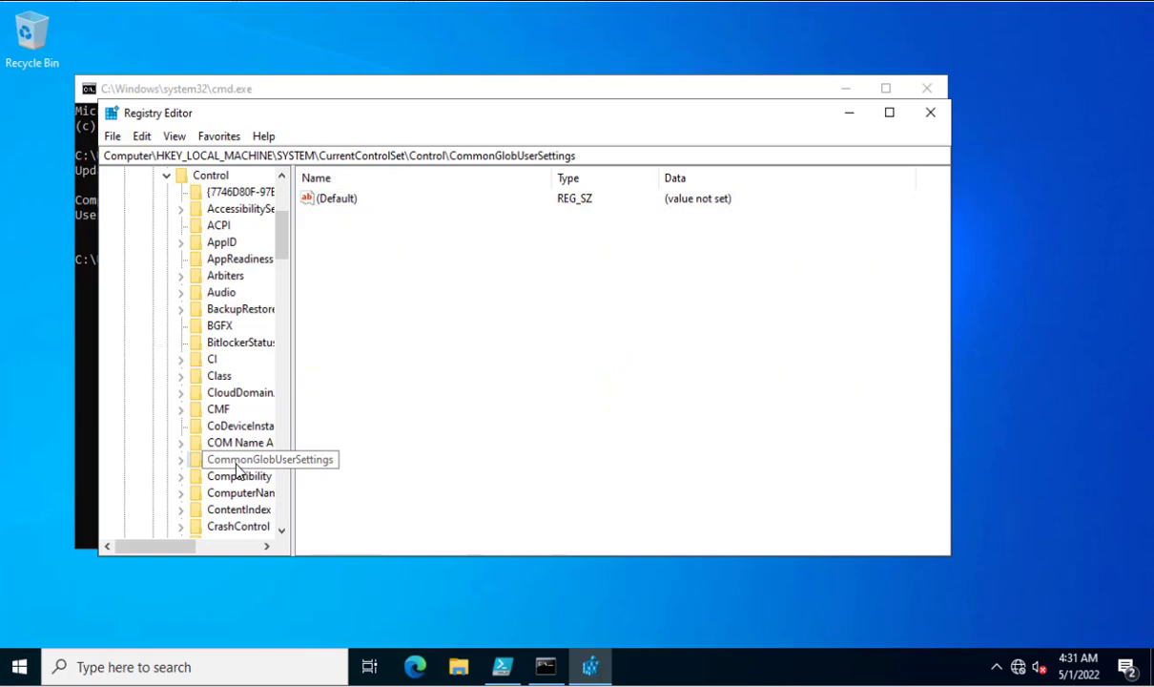
pyautogui.press('l')
pyautogui.scroll(-3, 239, 475)
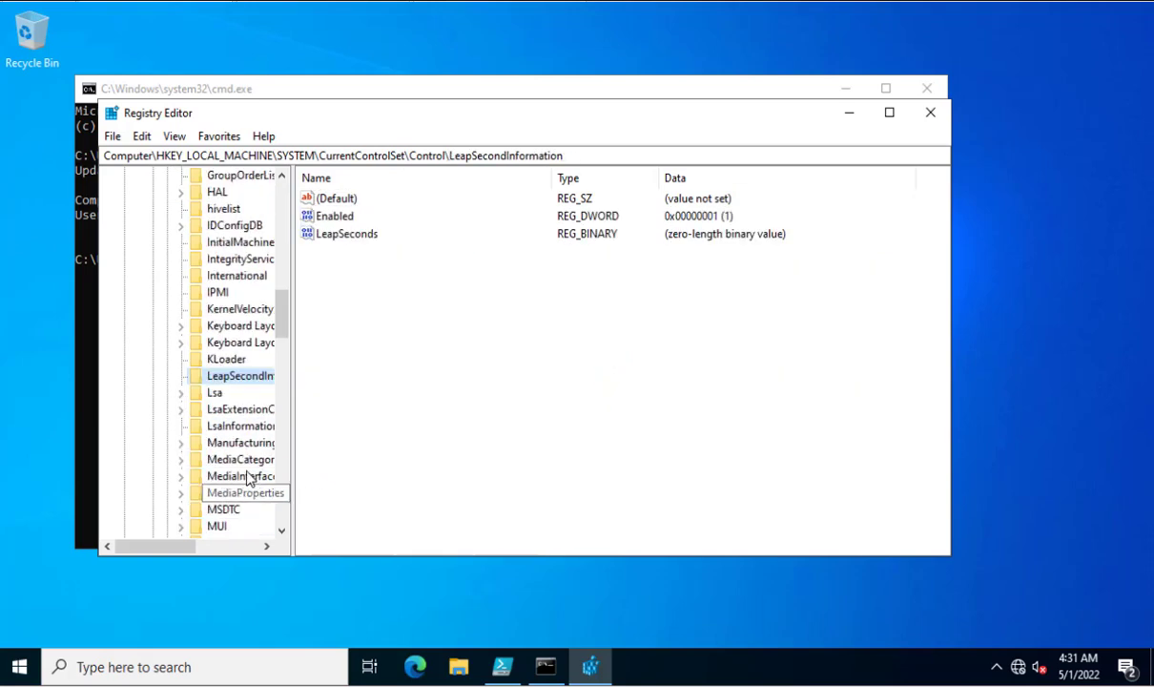
pyautogui.doubleClick(219, 394)
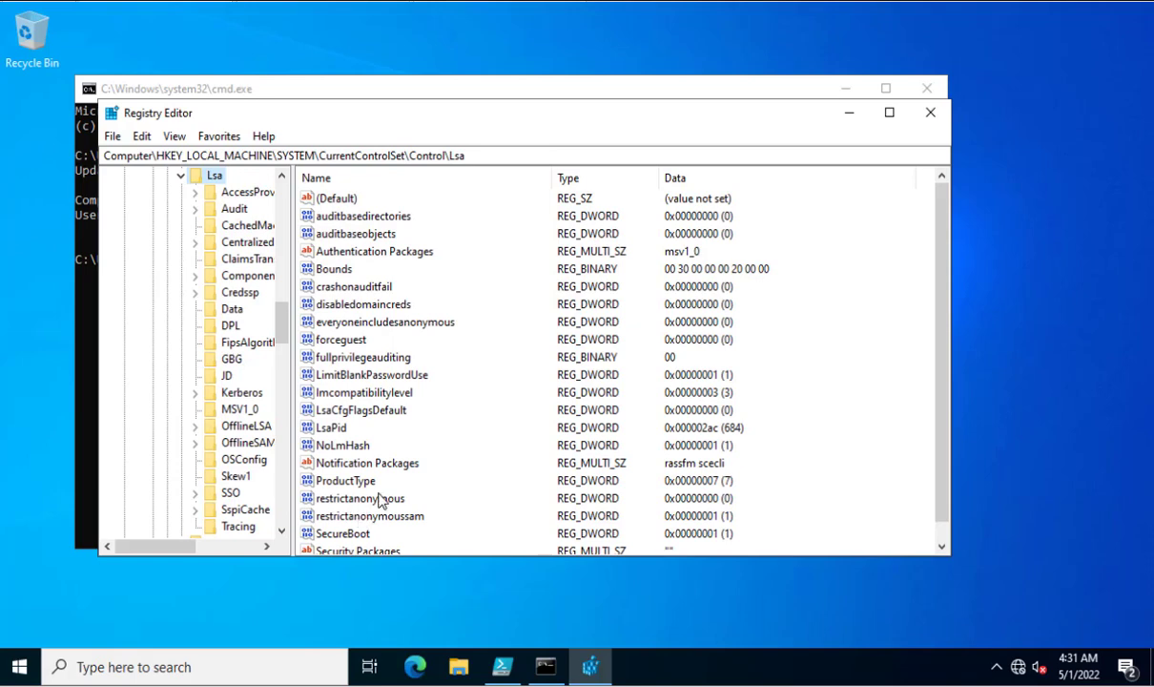
pyautogui.doubleClick(360, 399)
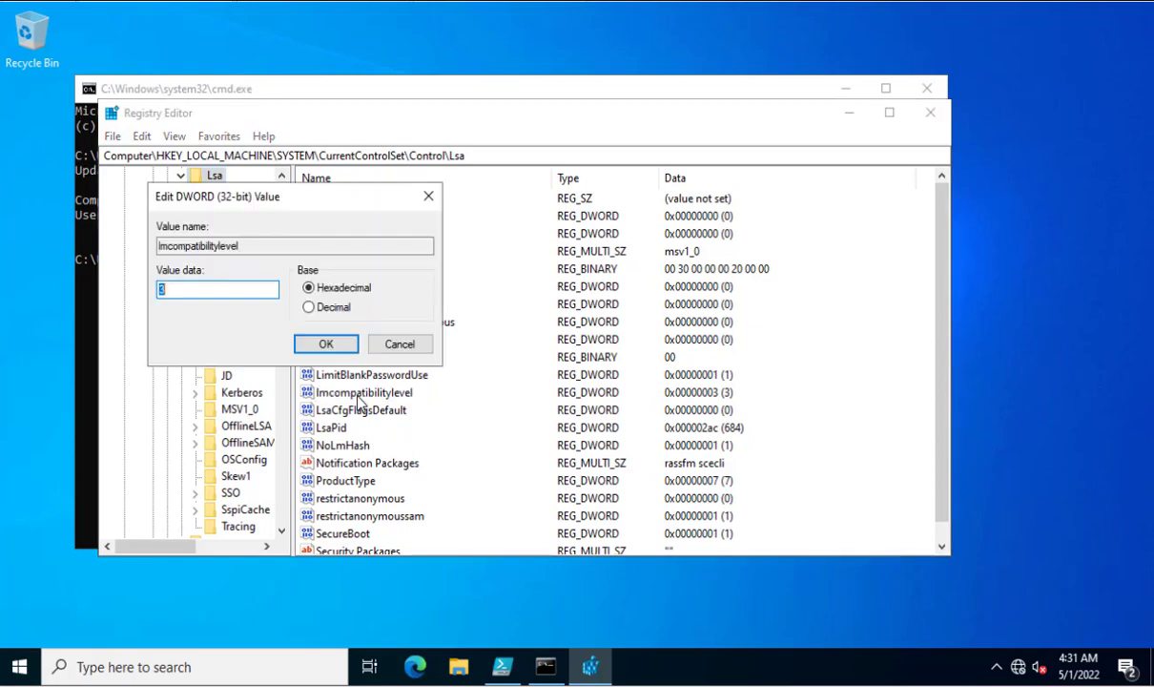
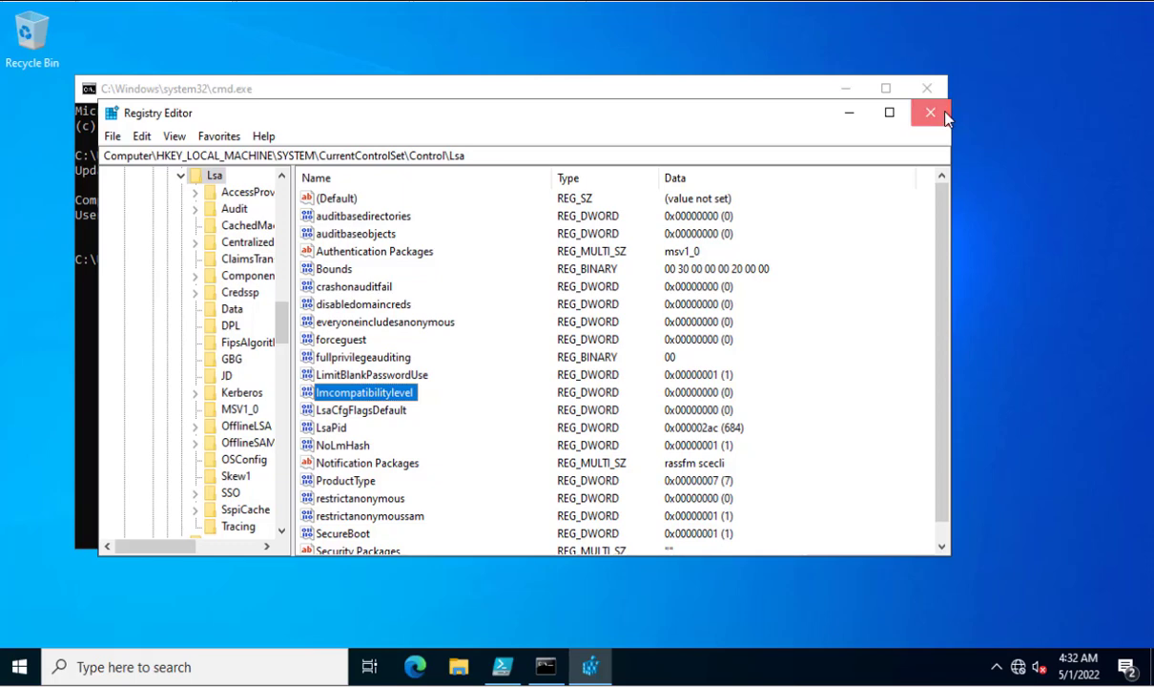
# Close the Registry Editor and Command Prompt, and run gpupdate /force again to reapply the policies.
pyautogui.click(931, 111)
pyautogui.click(926, 89)
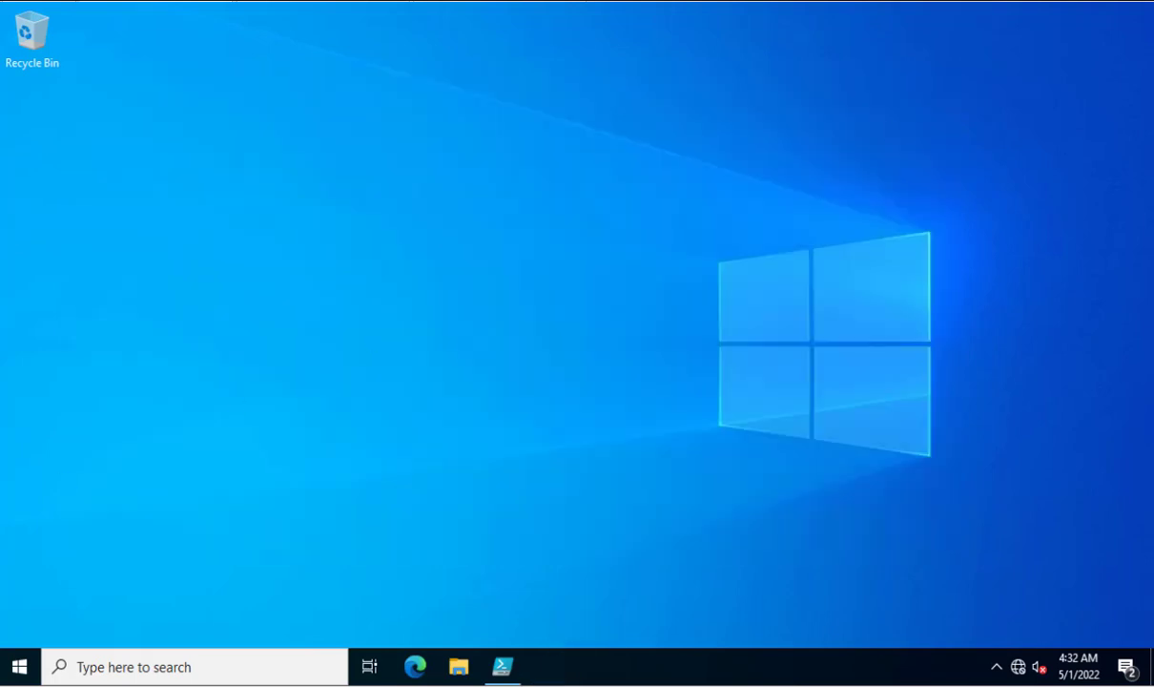
pyautogui.rightClick(21, 669)
pyautogui.click(80, 572)
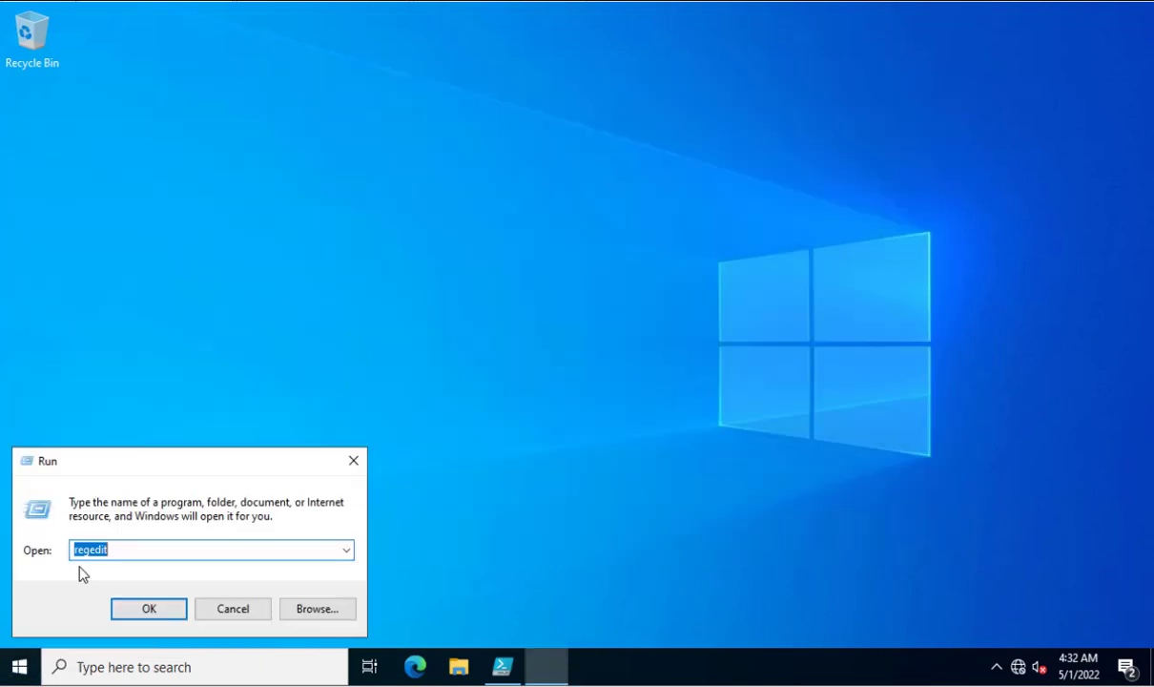
pyautogui.write('gpu')
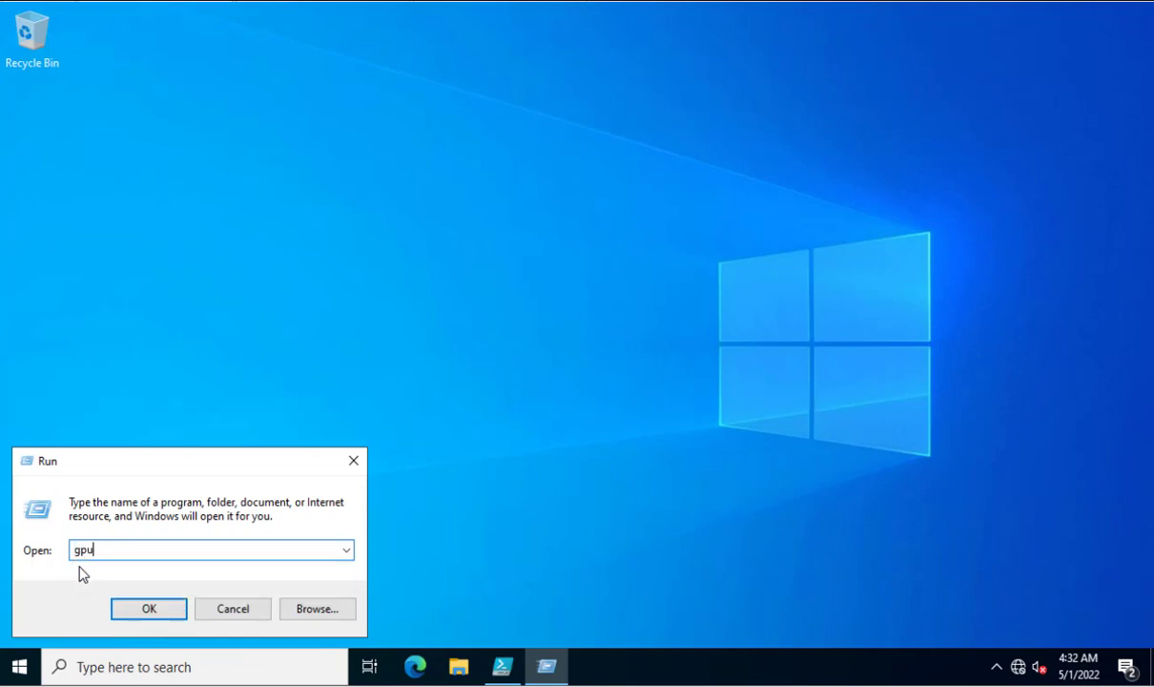
pyautogui.write('pdate /force')
pyautogui.press('Return')
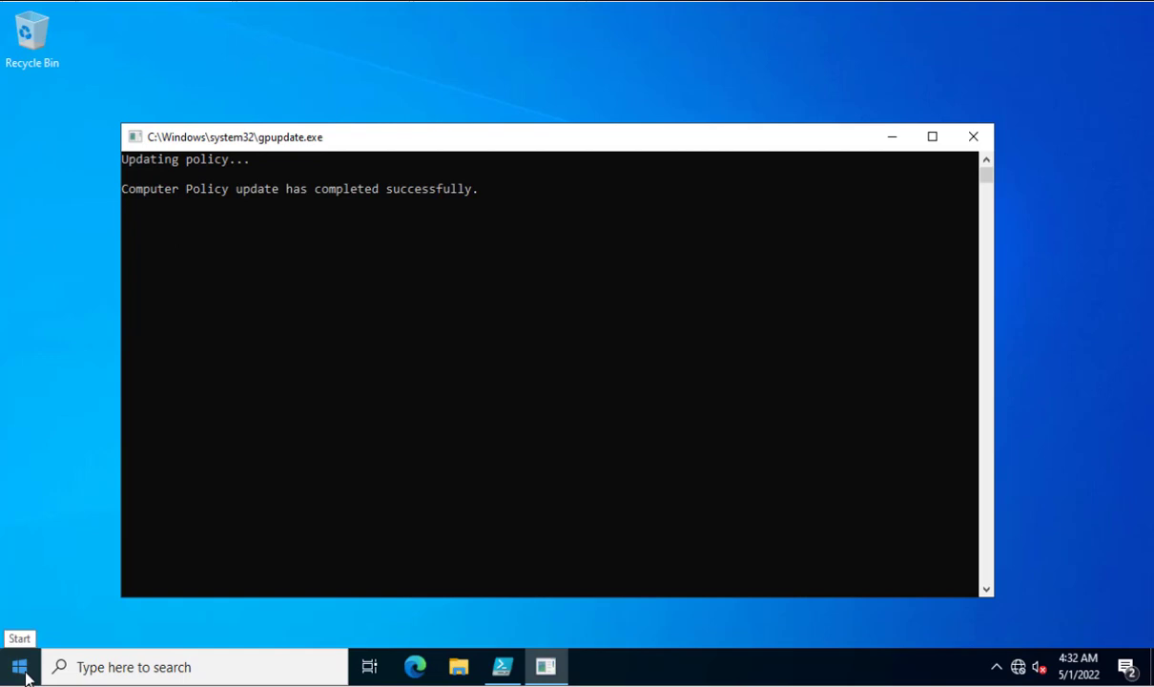
# Reopen the Registry Editor with elevated permission and check the lmcompatibilitylevel value in the Lsa key.
pyautogui.rightClick(25, 673)
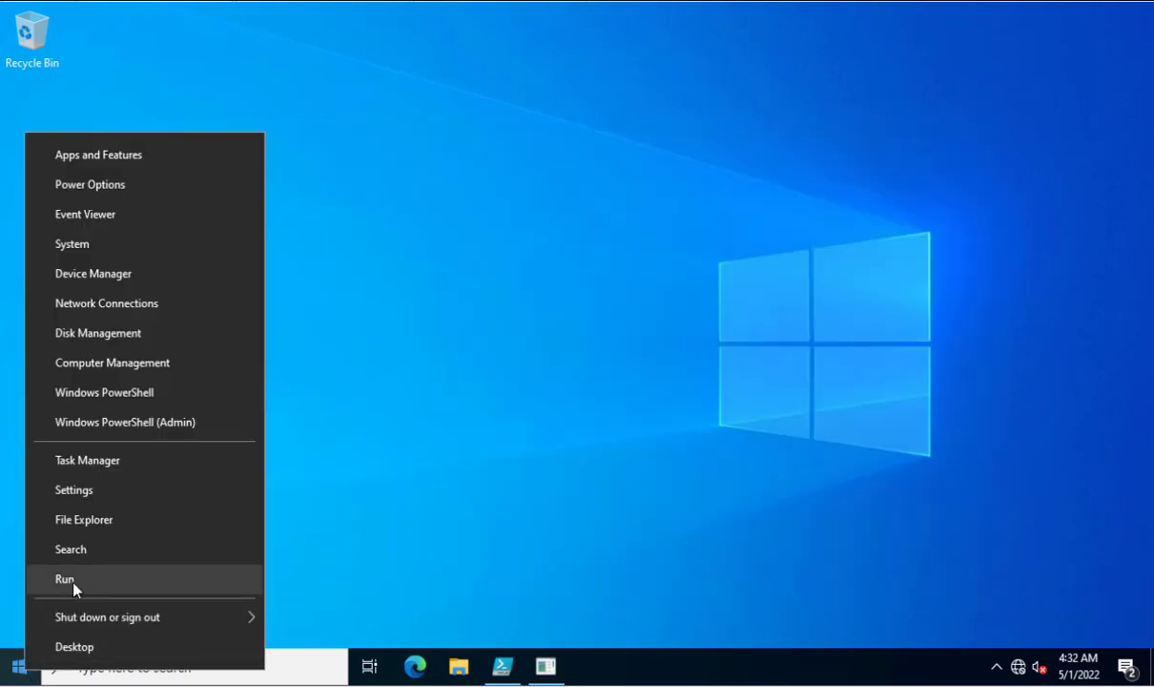
pyautogui.click(75, 589)
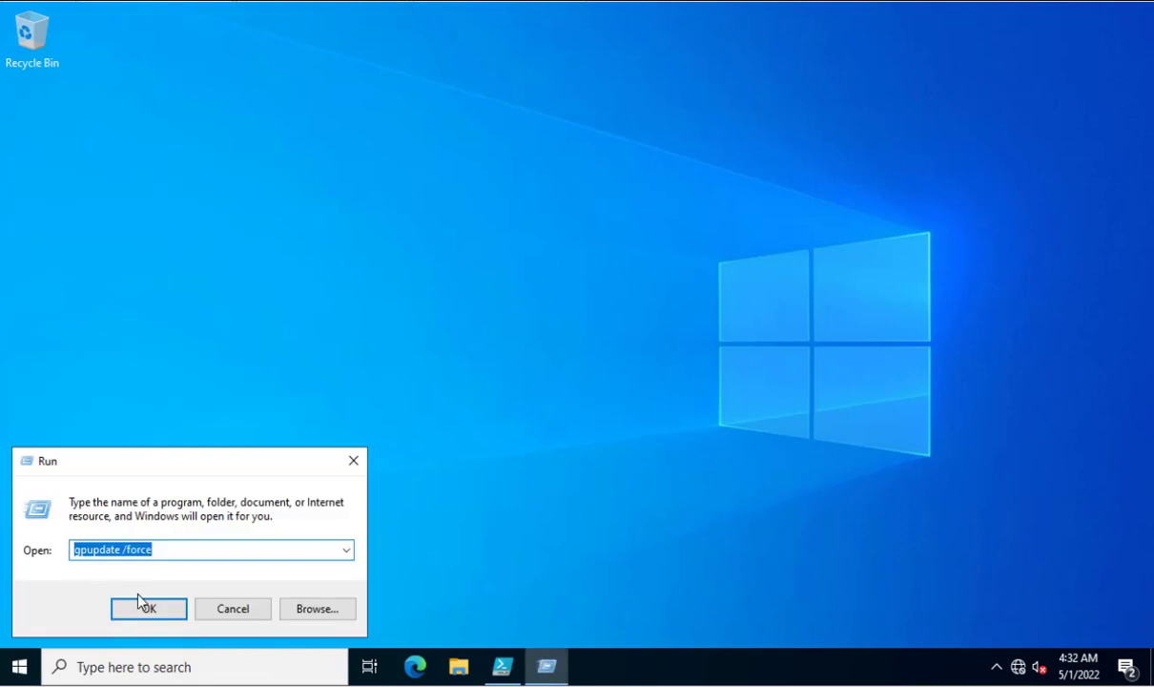
pyautogui.write('re')
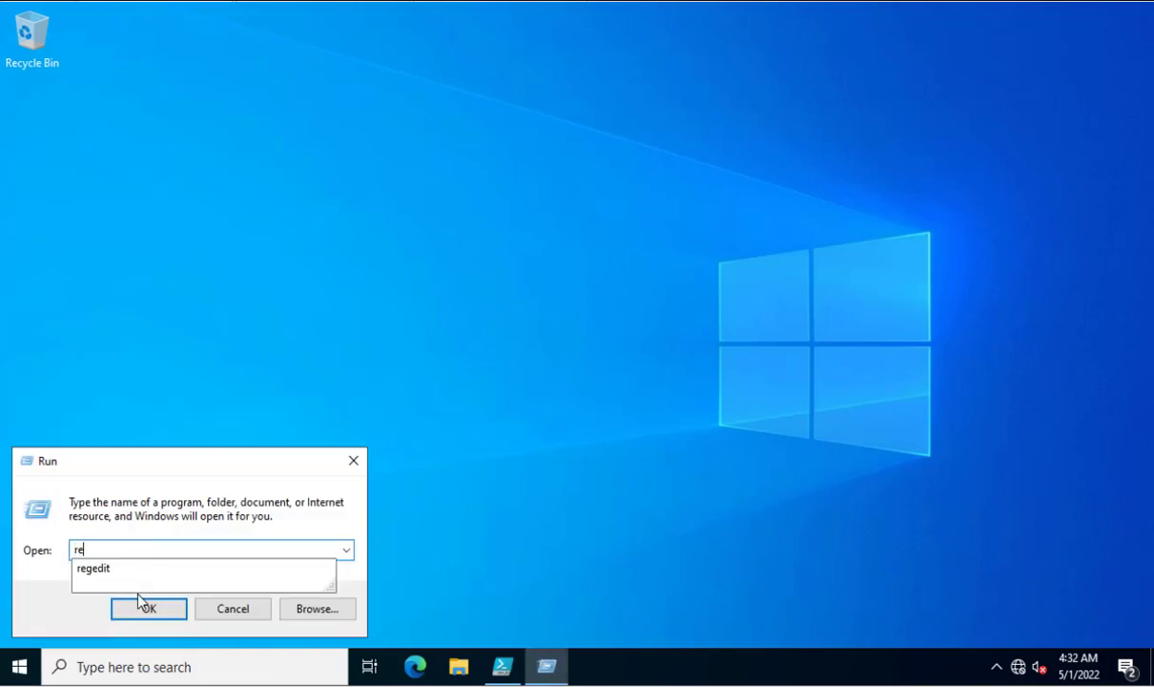
pyautogui.write('gedit')
pyautogui.click(139, 596)
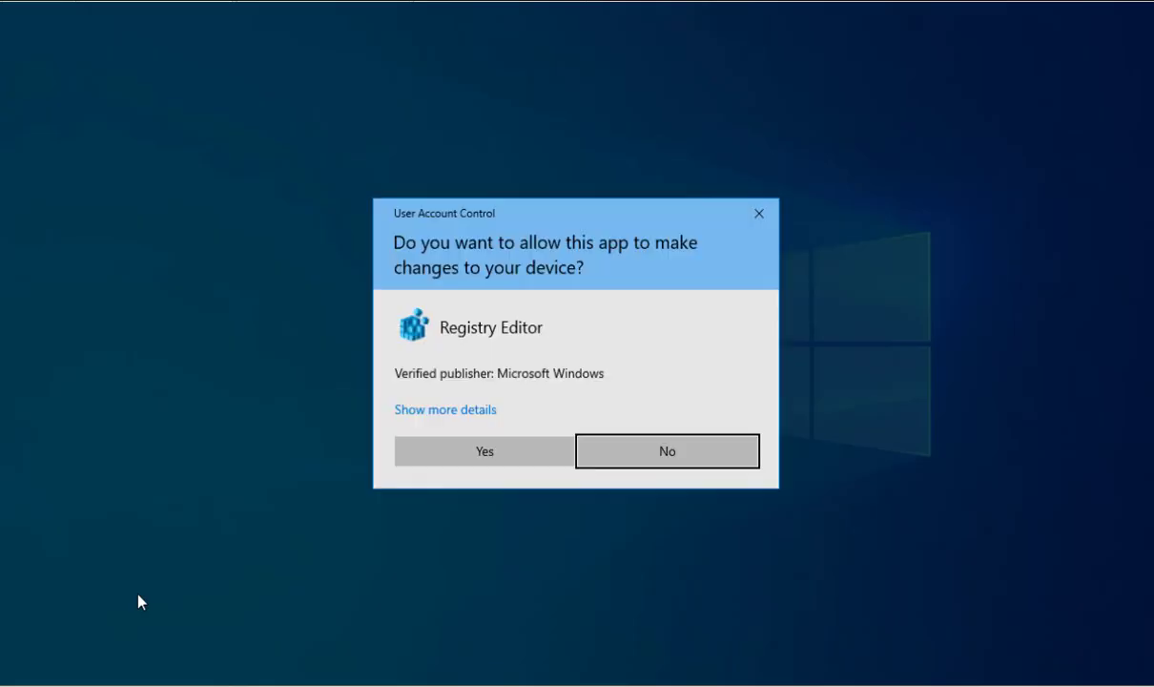
pyautogui.click(479, 453)
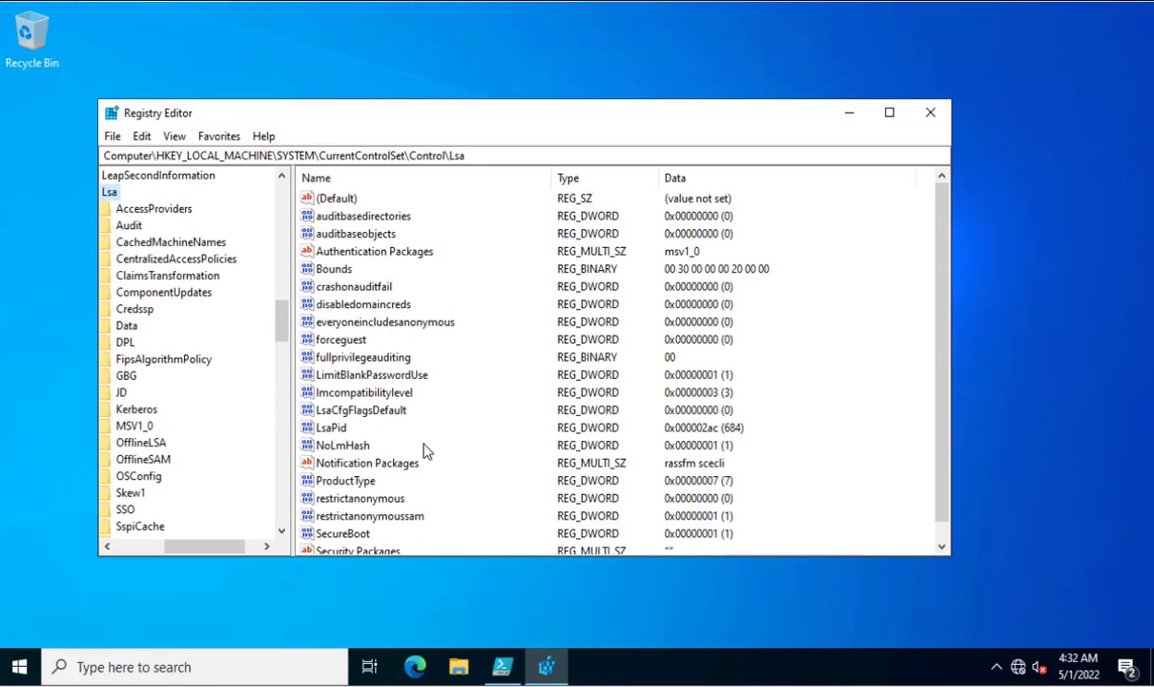
pyautogui.doubleClick(340, 392)
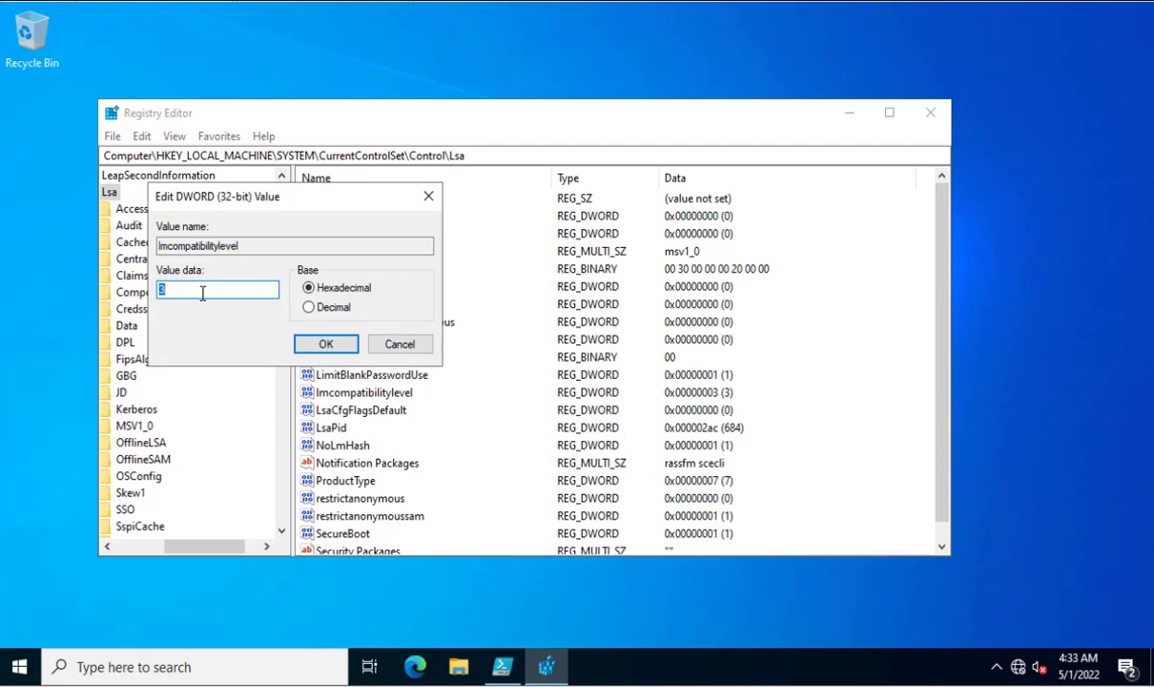
pyautogui.click(323, 343)
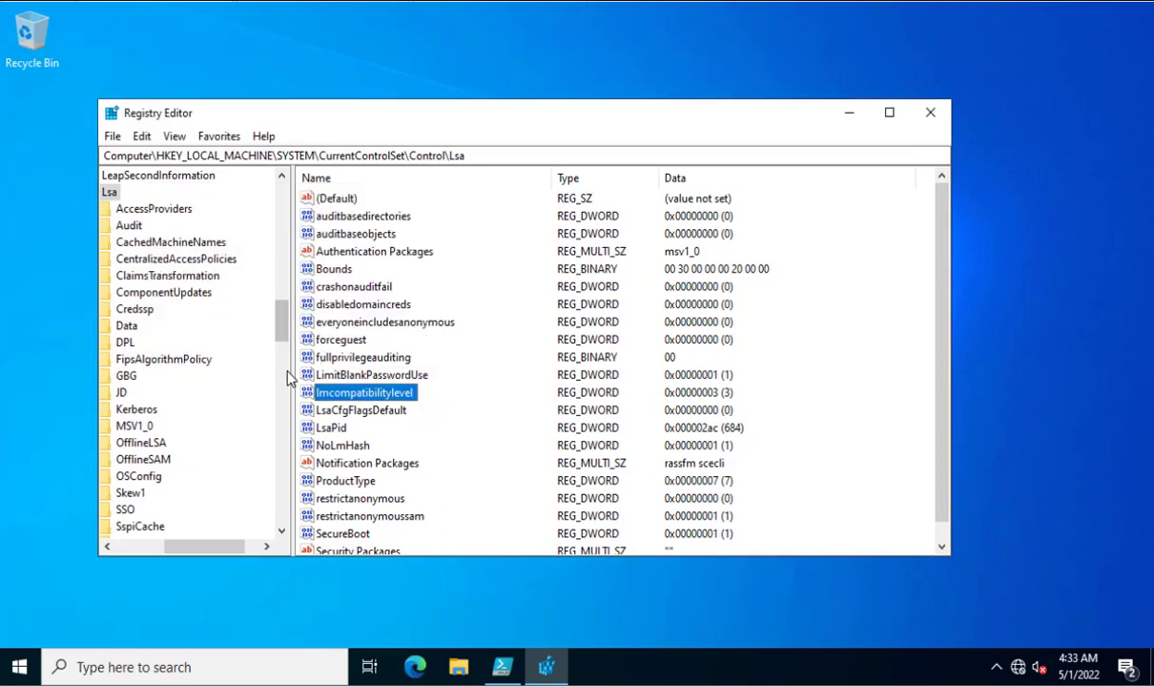